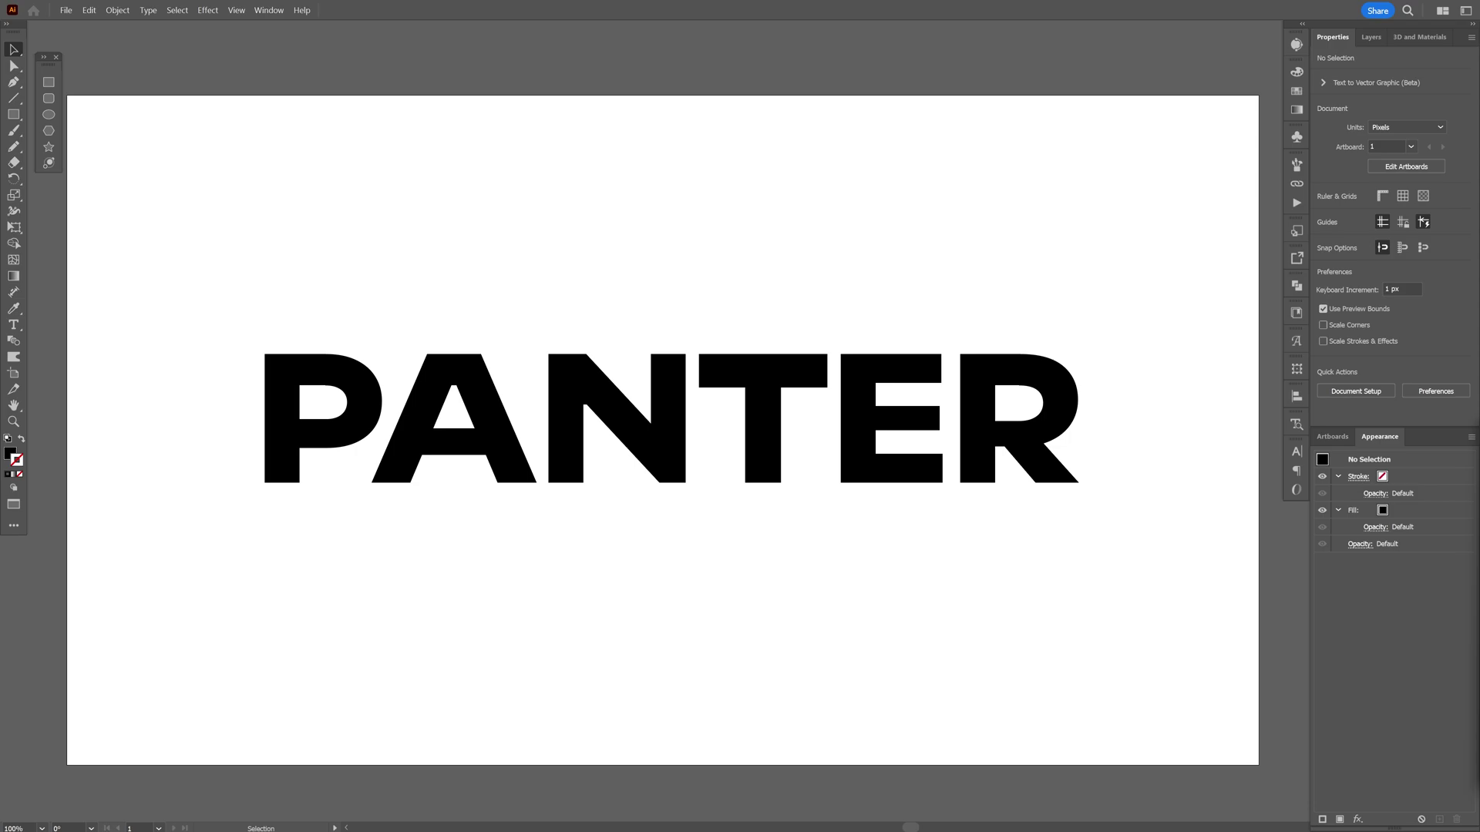
Select the PANTER headline and list Deuterium Variable's named weights, Thin through UltraHeavy.
left_click(935, 535)
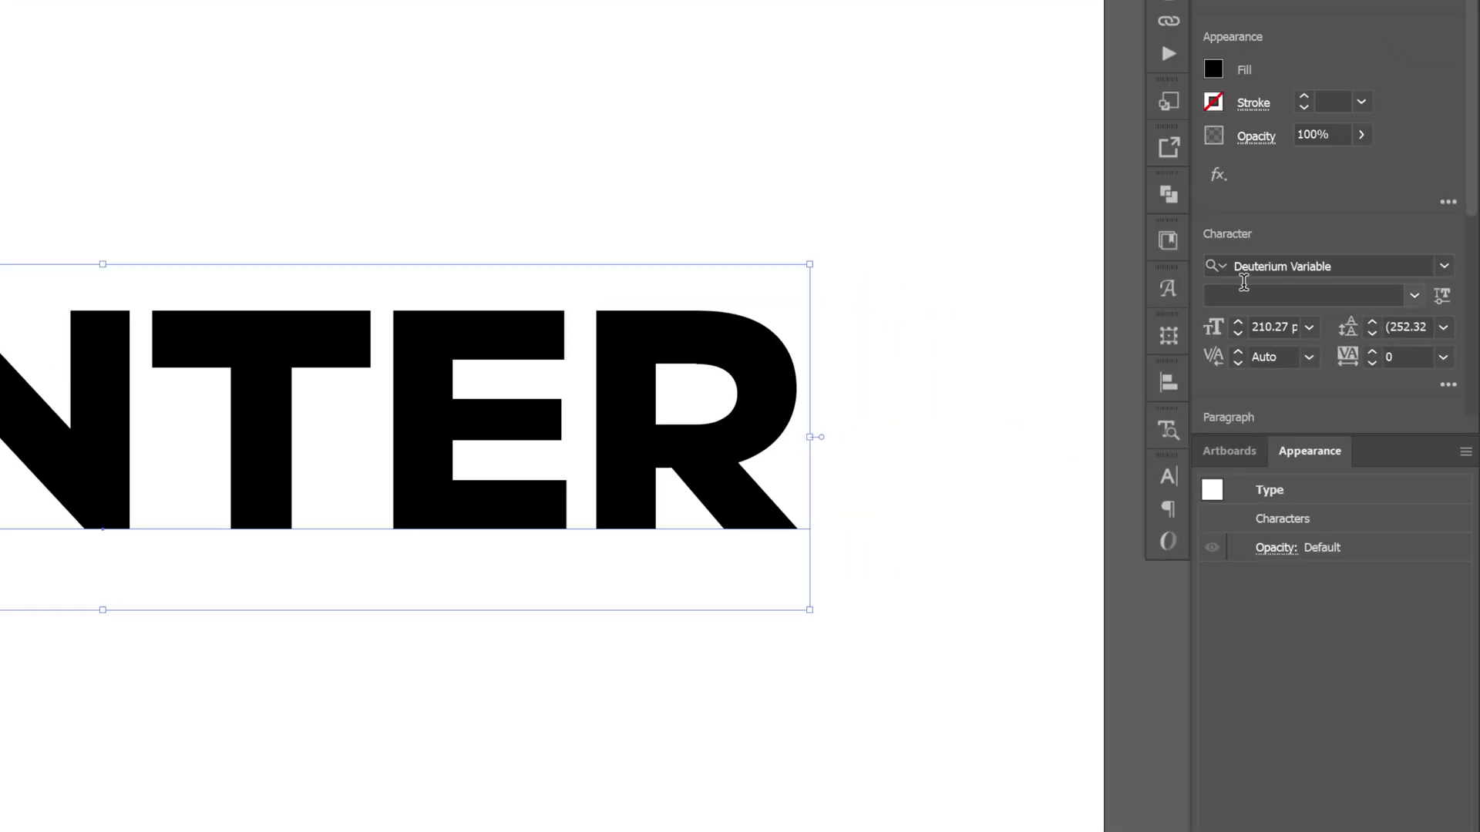
left_click(1327, 265)
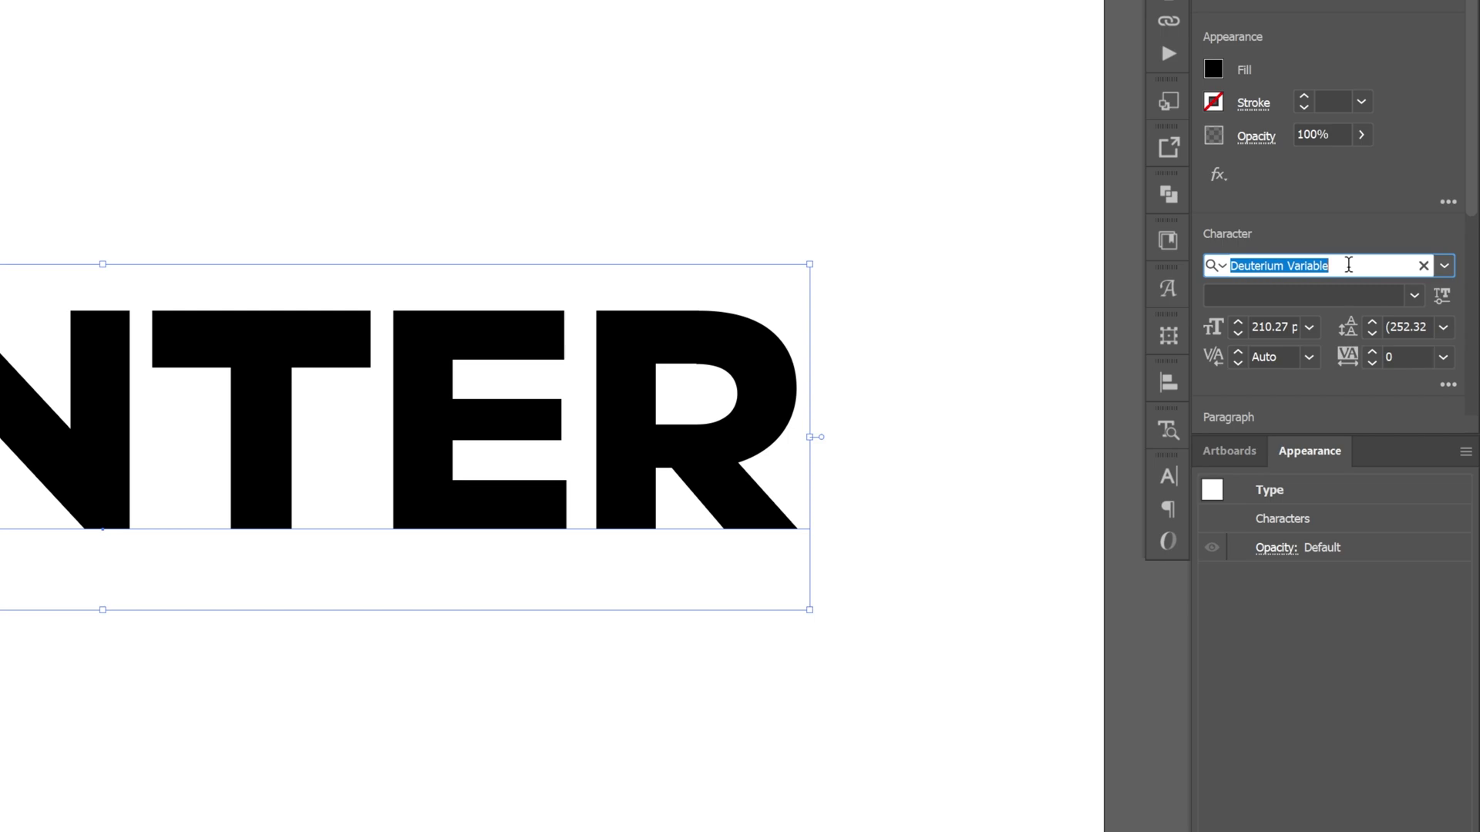
left_click(1347, 264)
left_click(1415, 295)
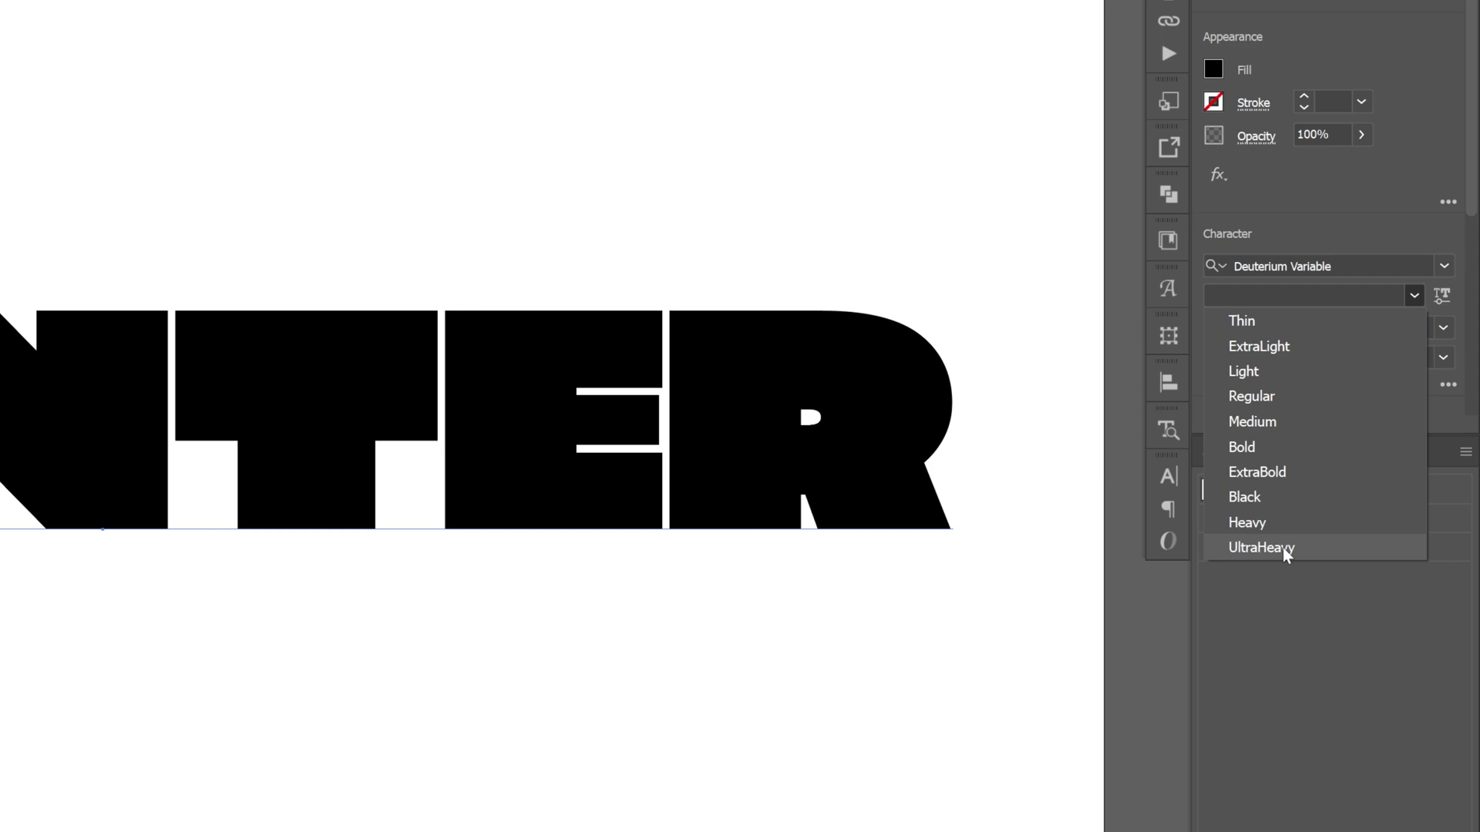
Drag the PANTER headline's weight axis from 572 toward 100, then to 892.
left_click(1443, 296)
left_click(1443, 296)
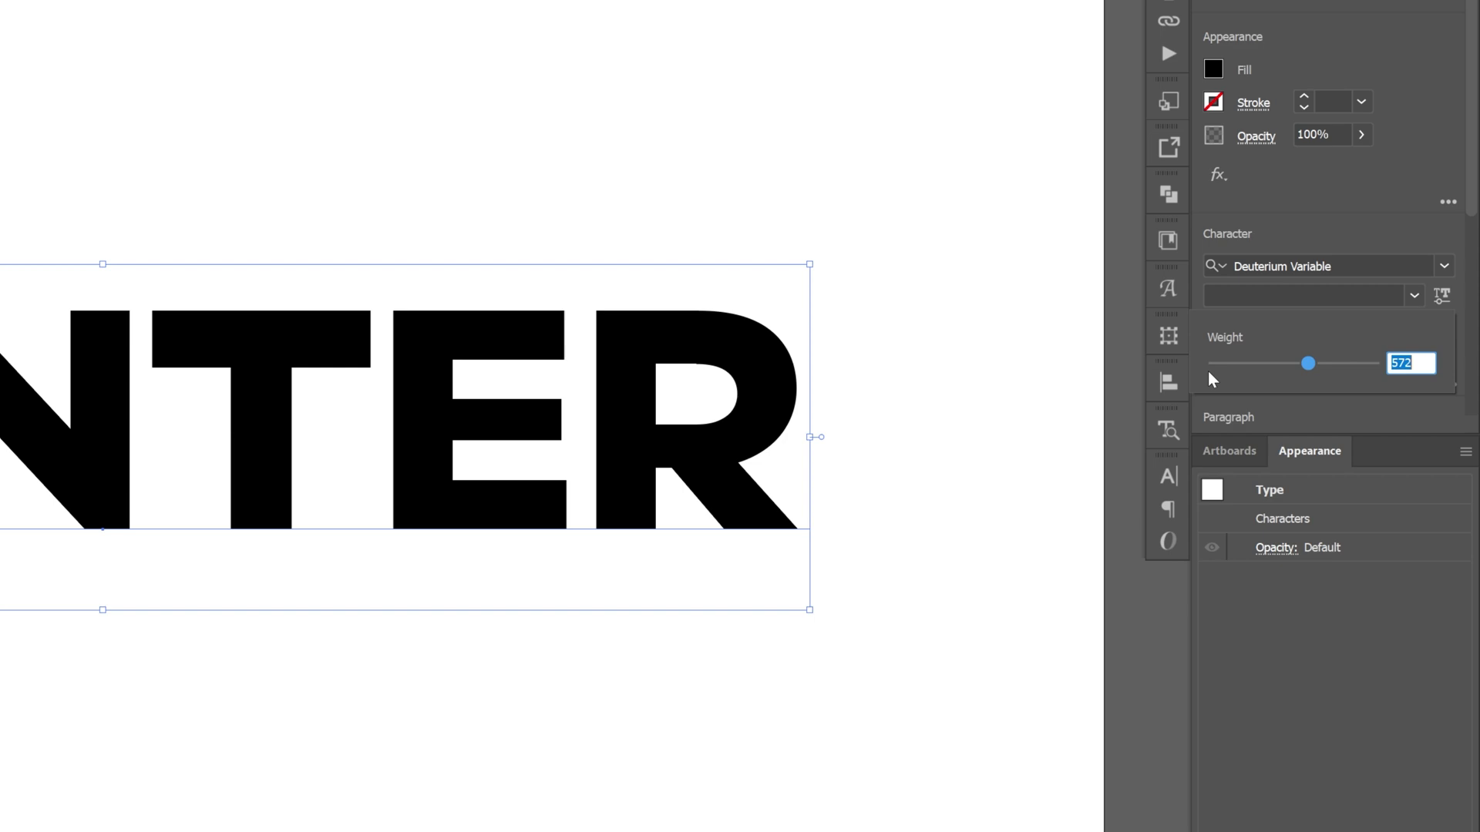
left_click_drag(1315, 372, 1389, 358)
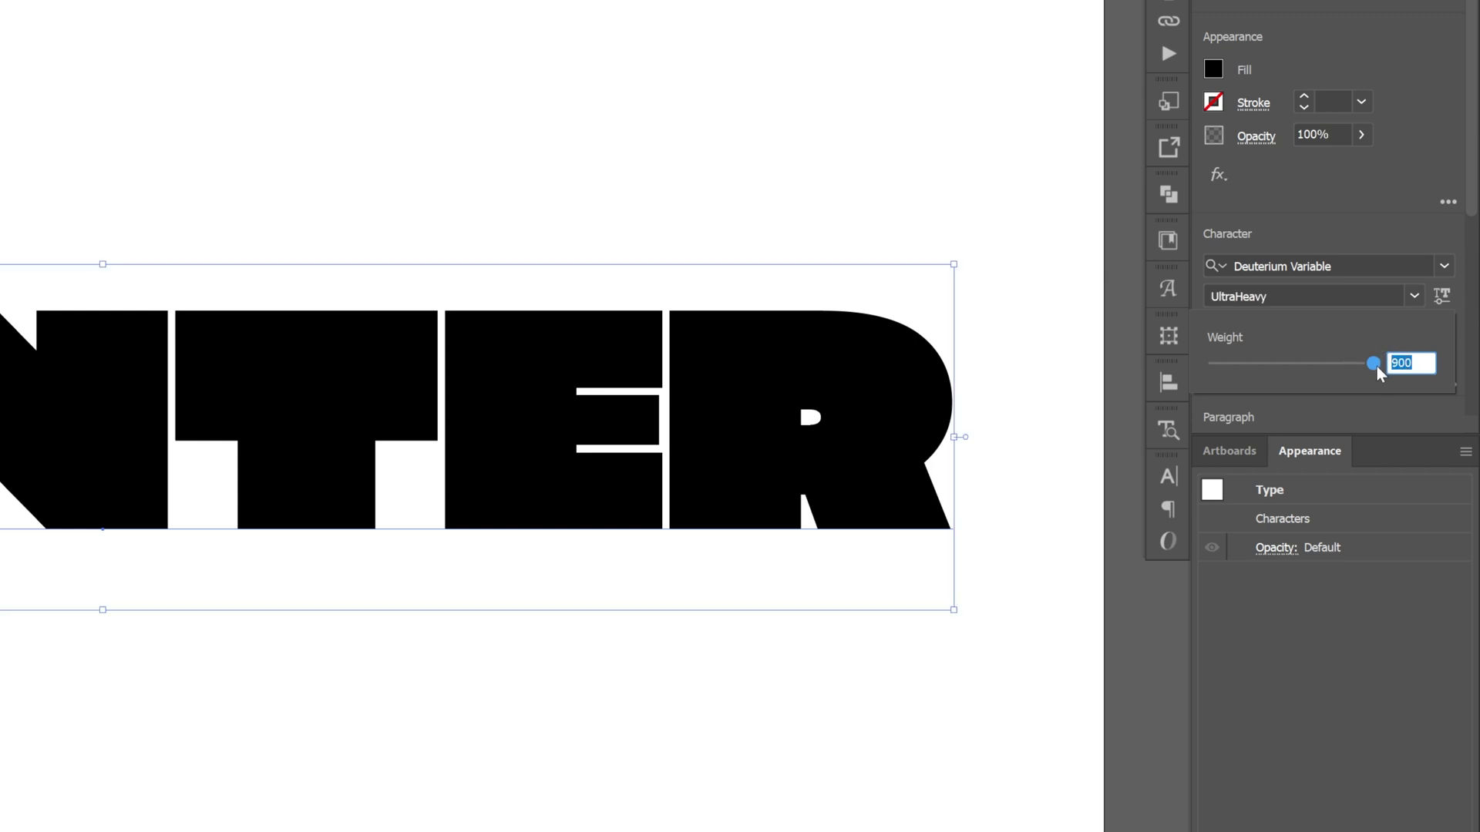
left_click_drag(1376, 367, 1375, 367)
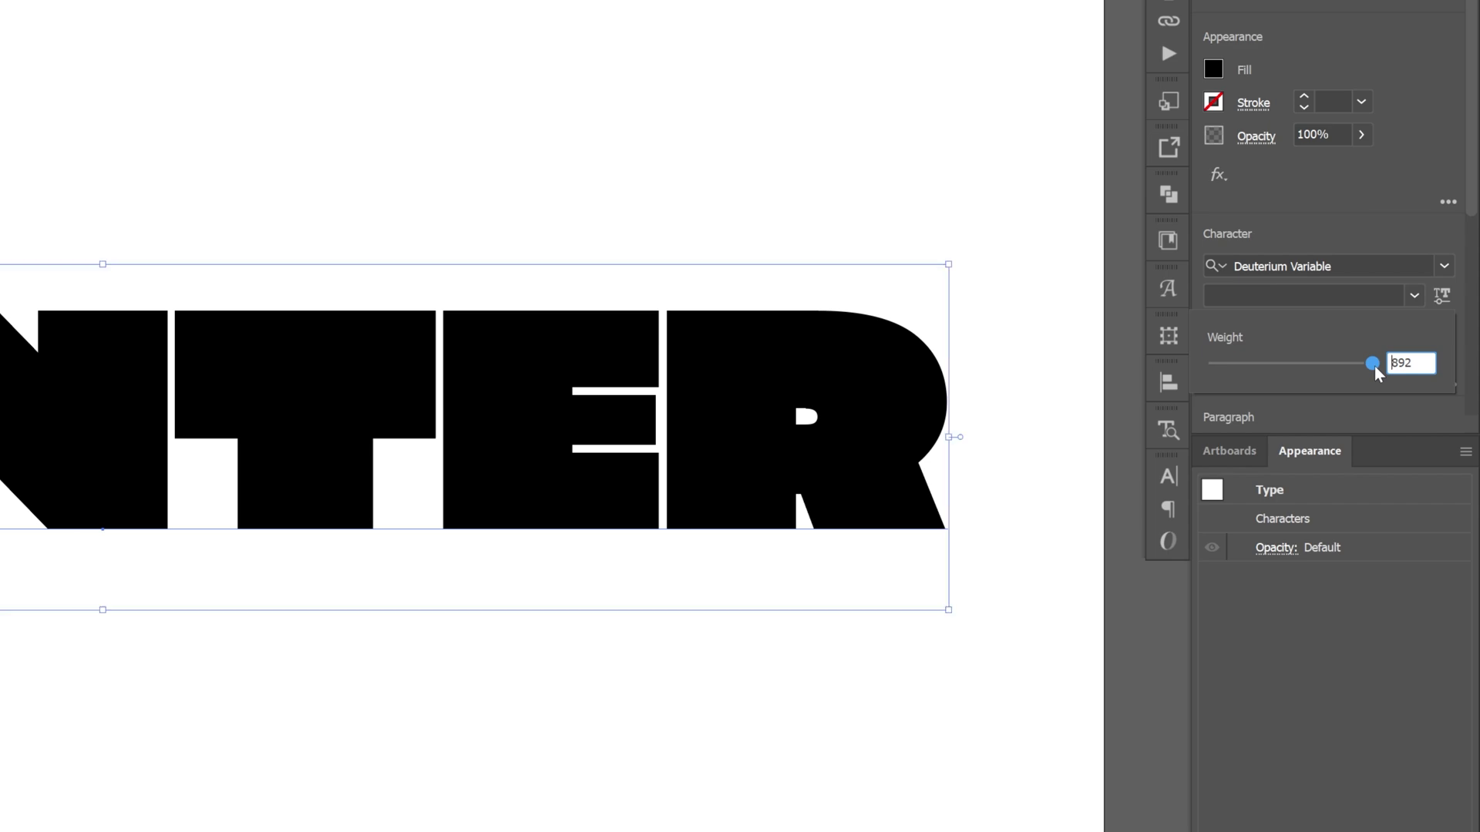
left_click(1418, 364)
left_click_drag(1416, 365, 1392, 369)
Glance at the named style list, then set the headline weight axis to 876.
left_click(1416, 296)
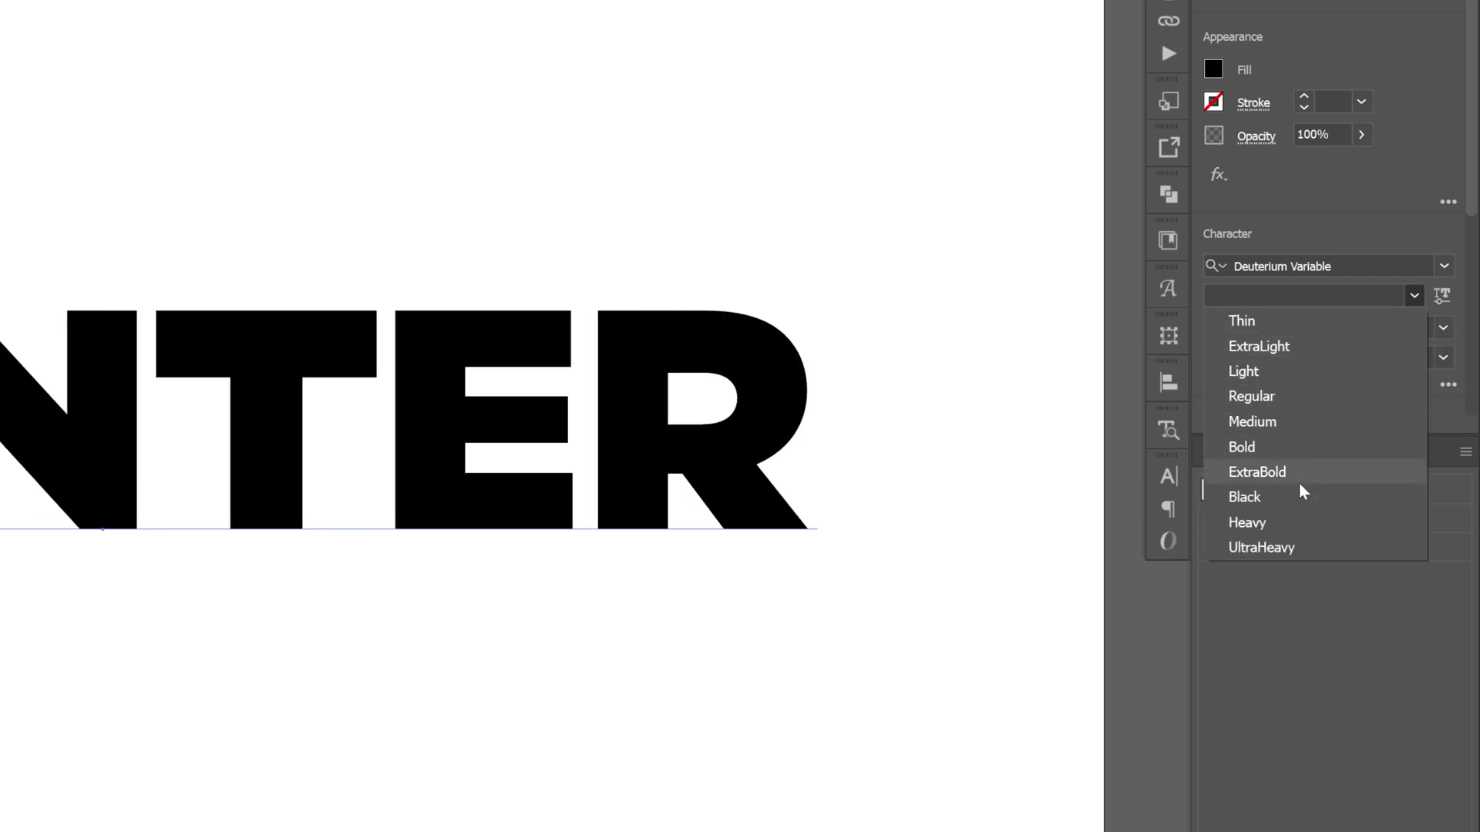
left_click(1441, 297)
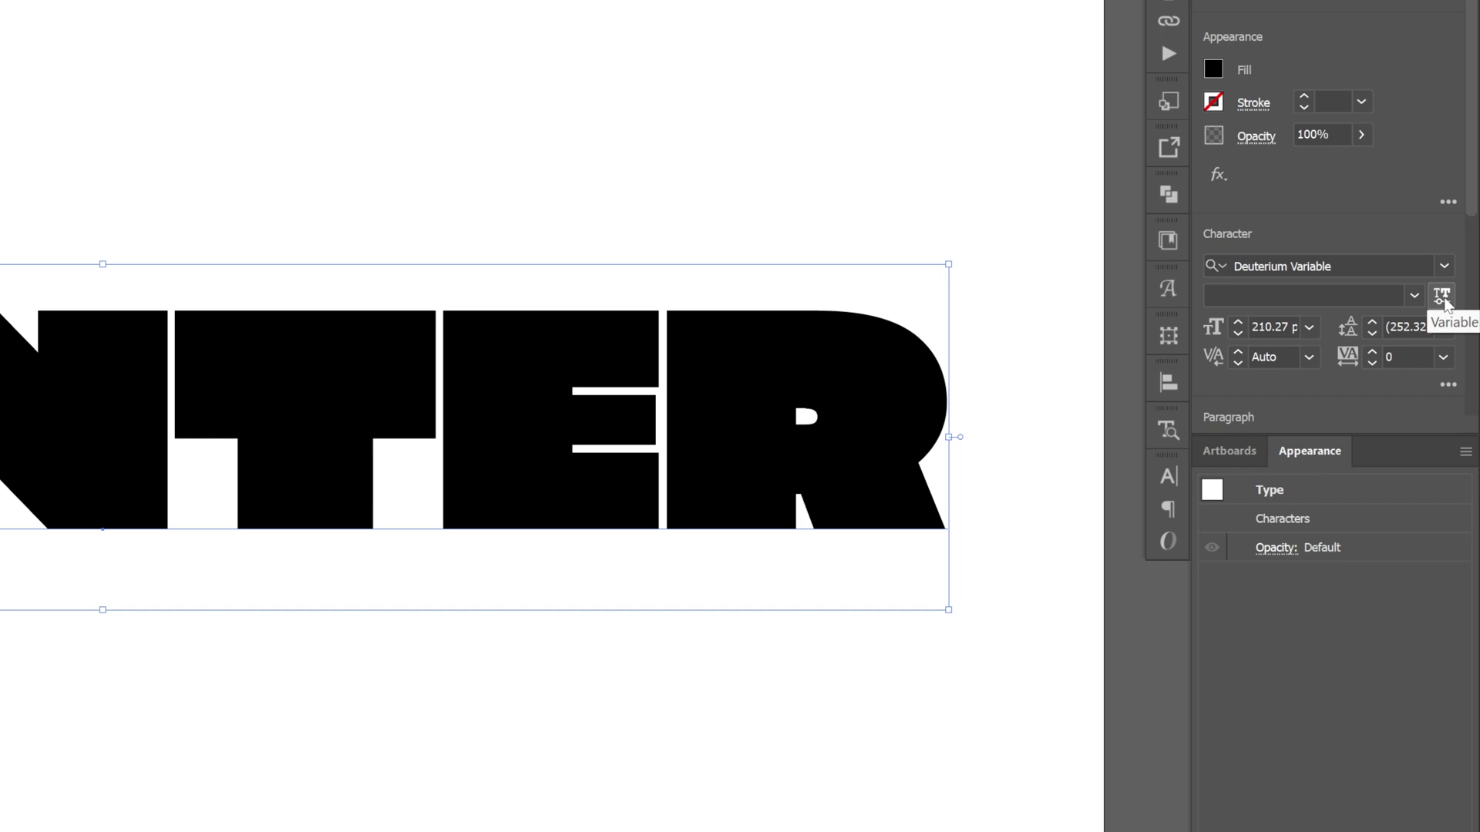
left_click(1442, 298)
left_click_drag(1377, 364, 1283, 363)
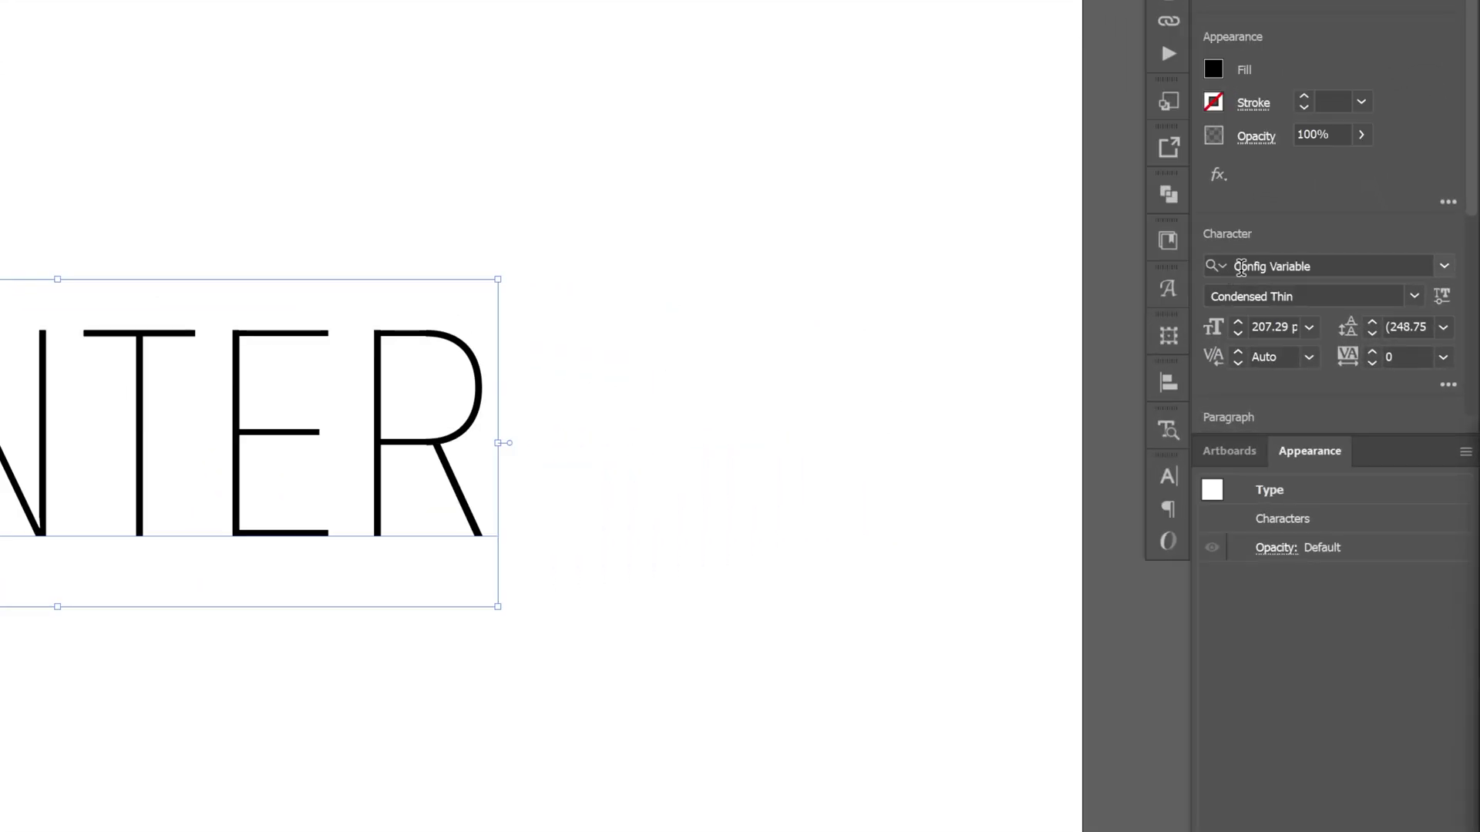
Apply Config Variable to PANTER with width 100, weight 900 and slant 9.
left_click(1315, 266)
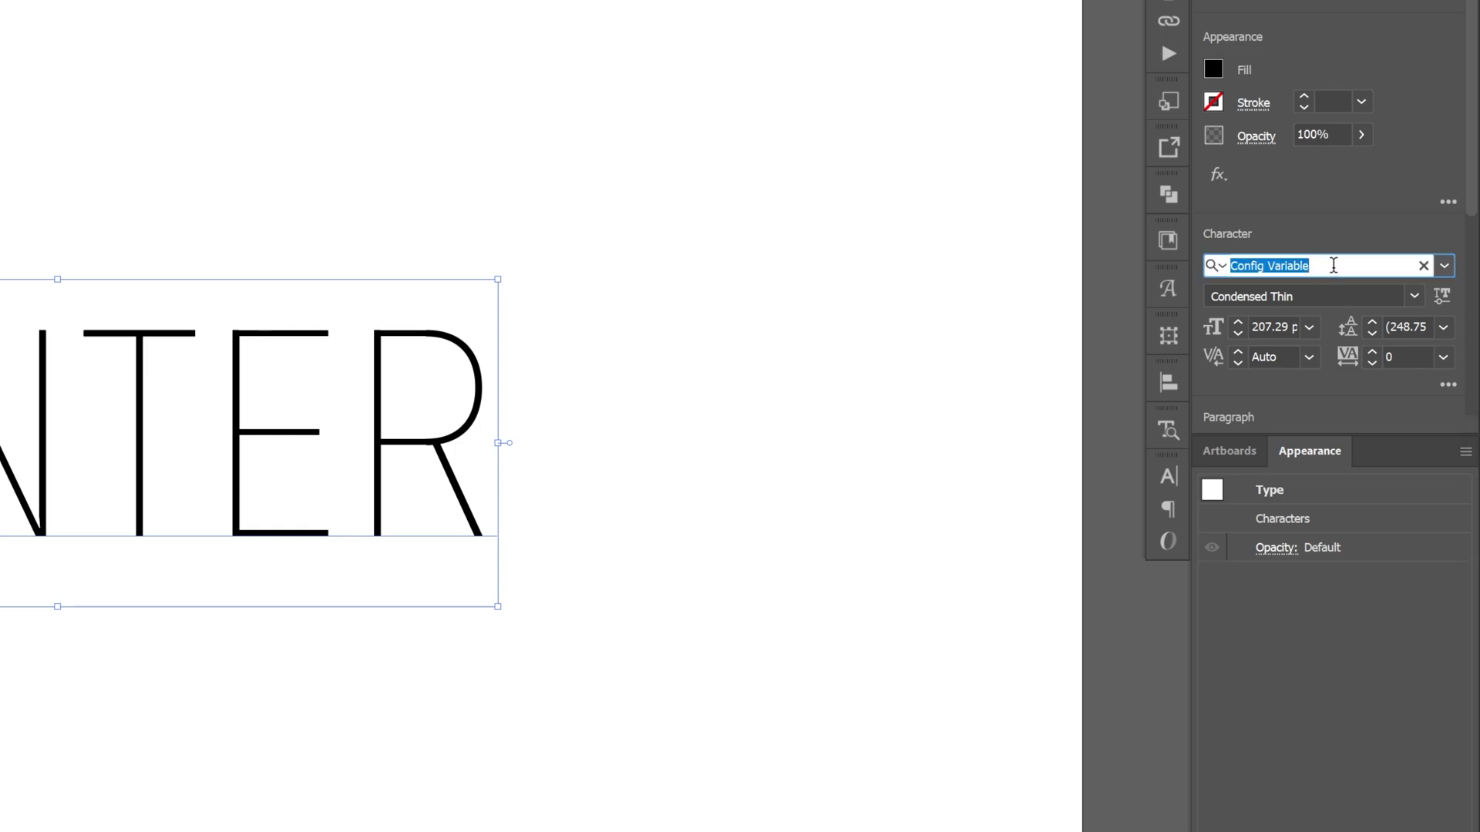
key("Return")
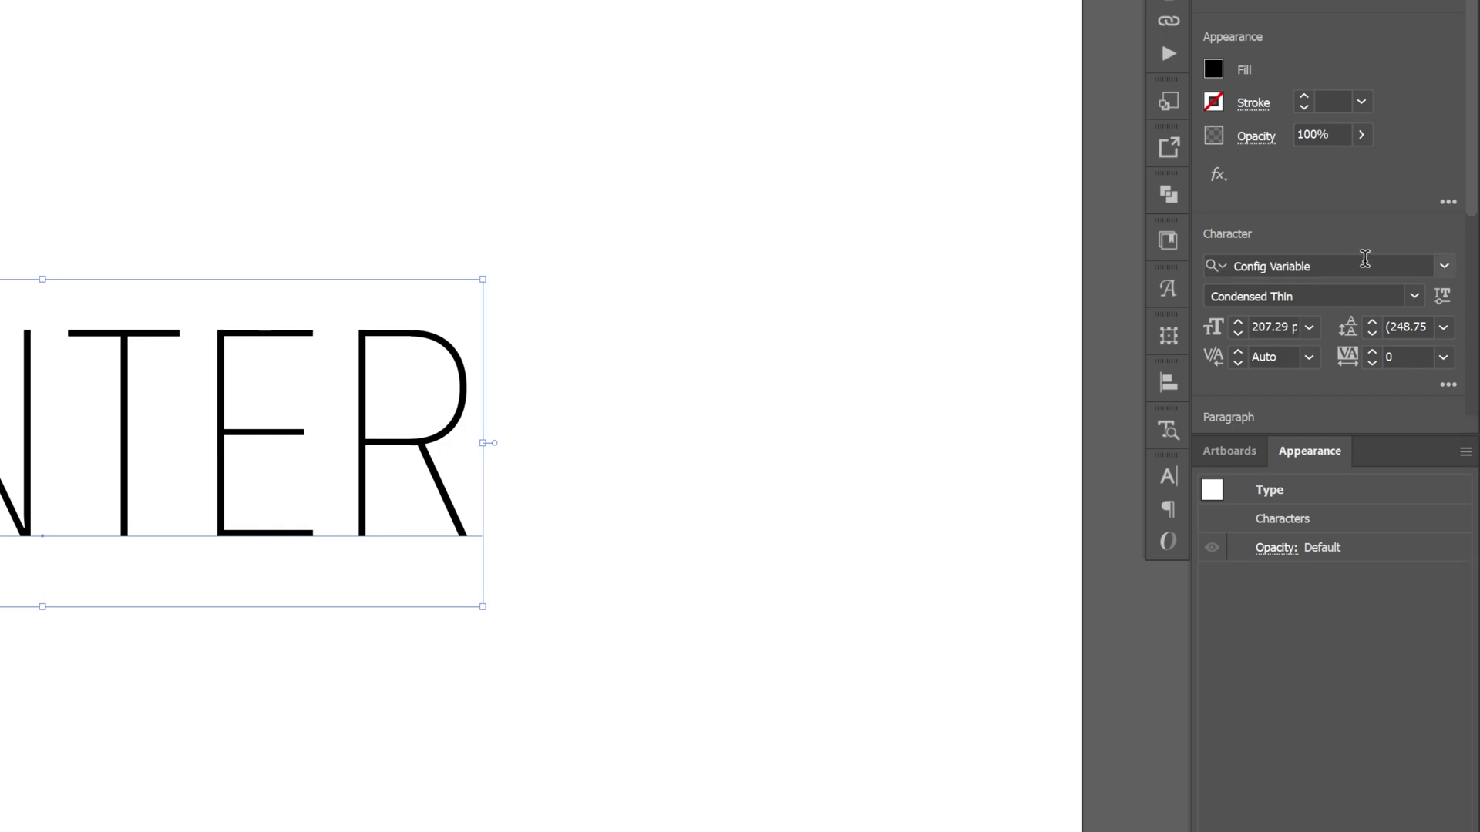
left_click(1441, 296)
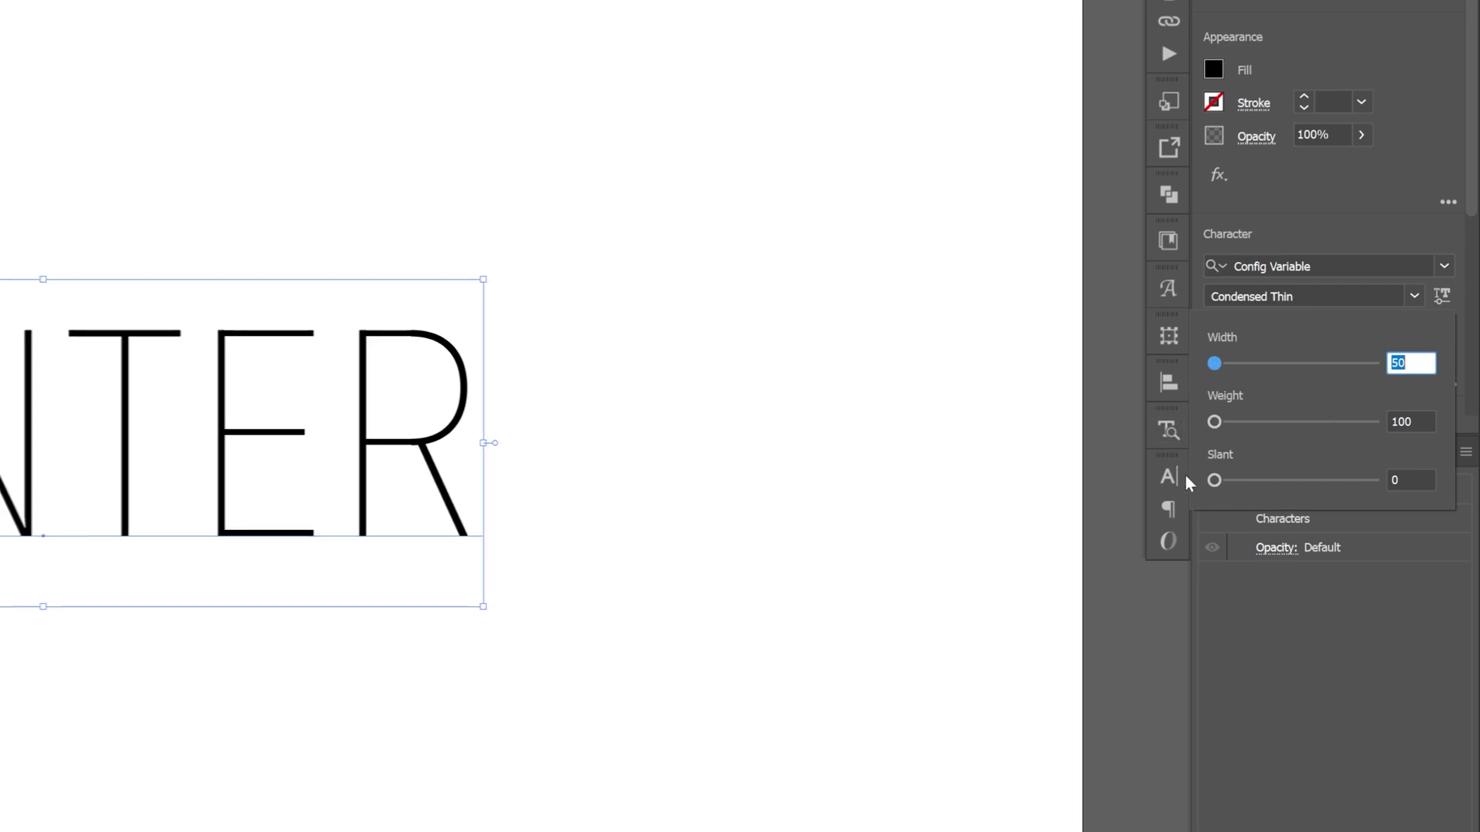
left_click_drag(1287, 377, 1403, 377)
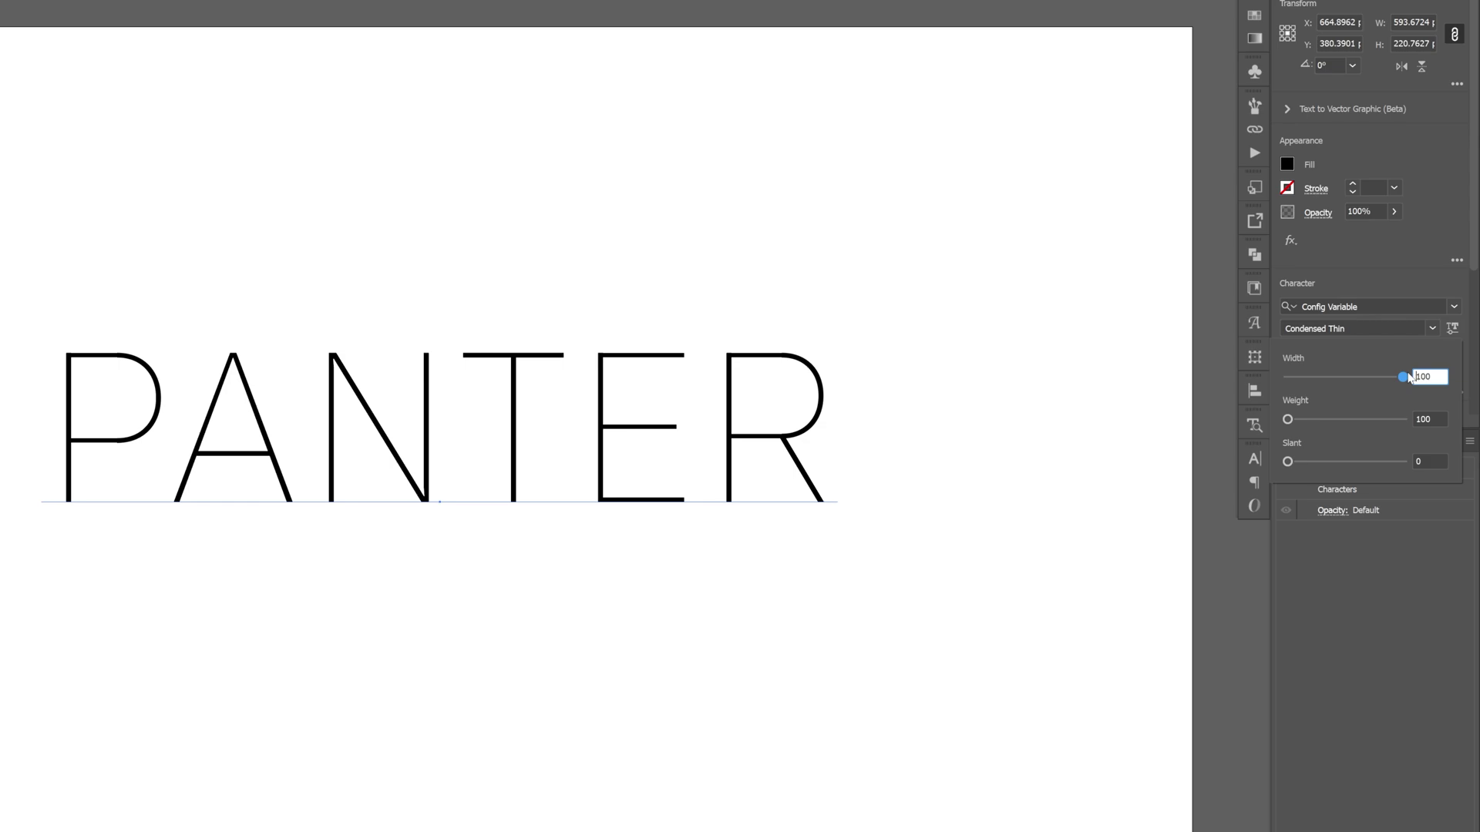
left_click_drag(1288, 421, 1425, 419)
left_click_drag(1287, 465, 1431, 468)
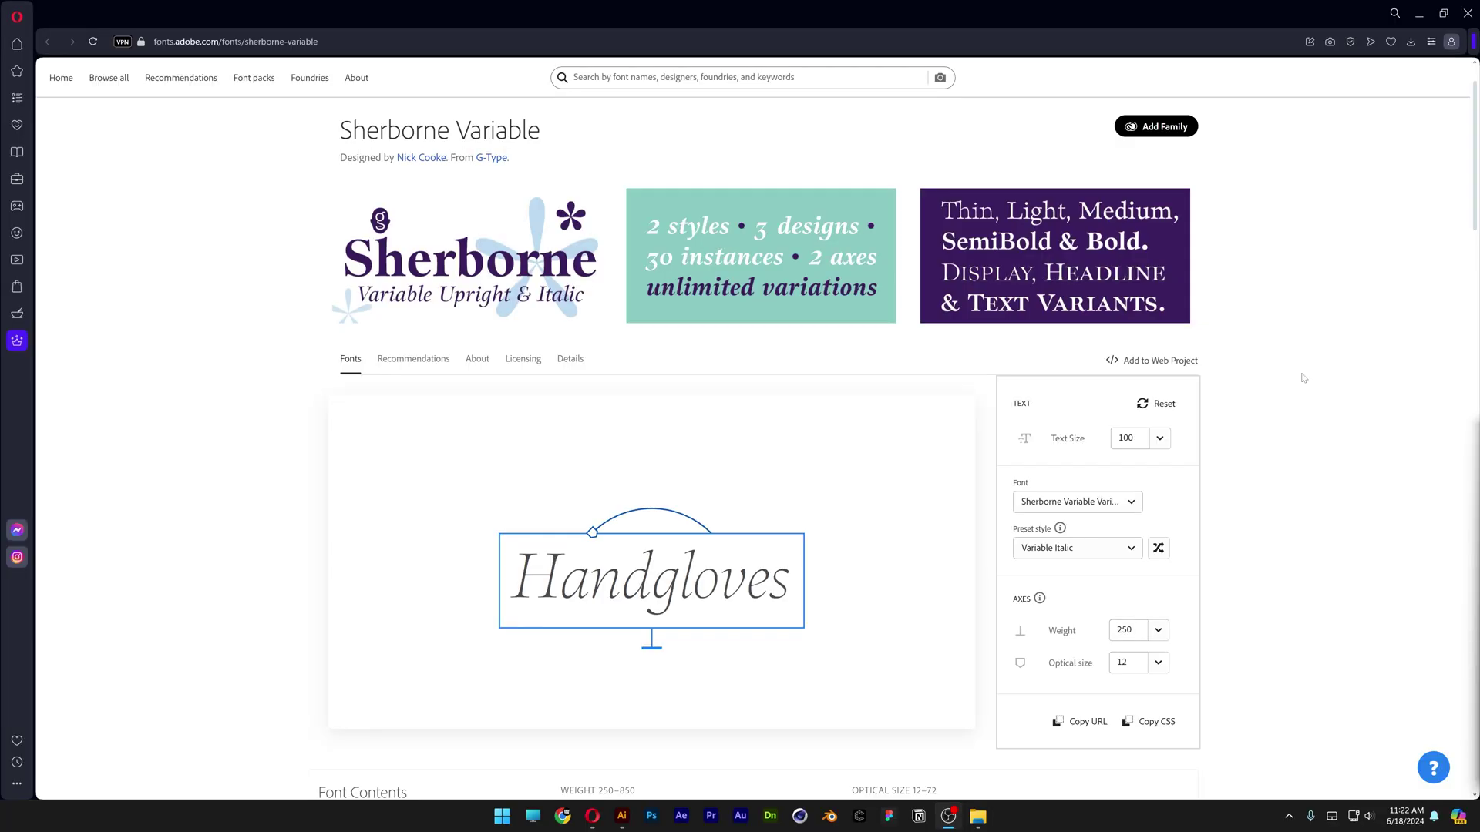
Set Sherborne Variable's Handgloves preview to weight 850 and optical size 72.
scroll(1300, 369, "down", 3)
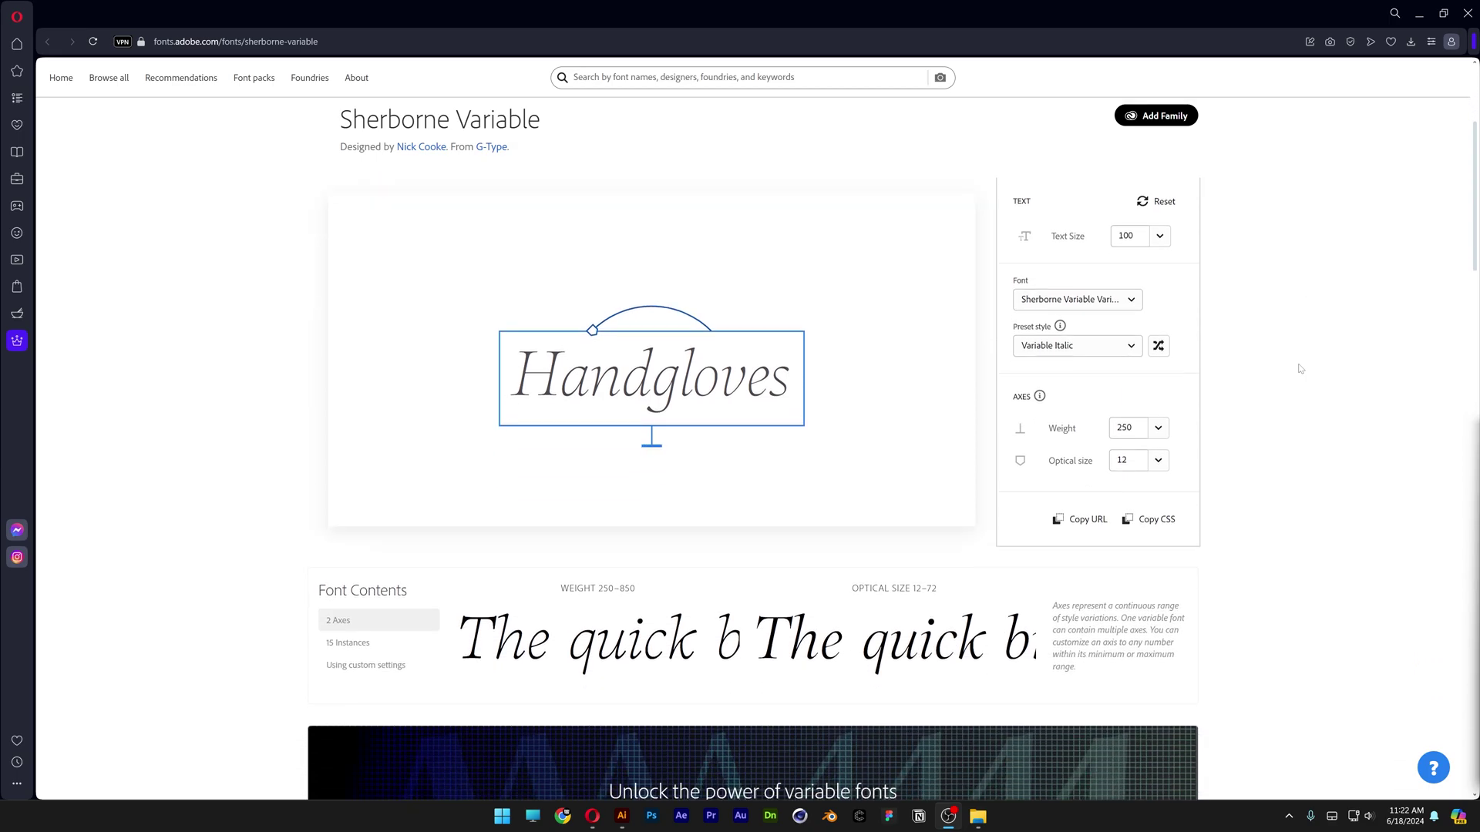
scroll(1301, 368, "up", 1)
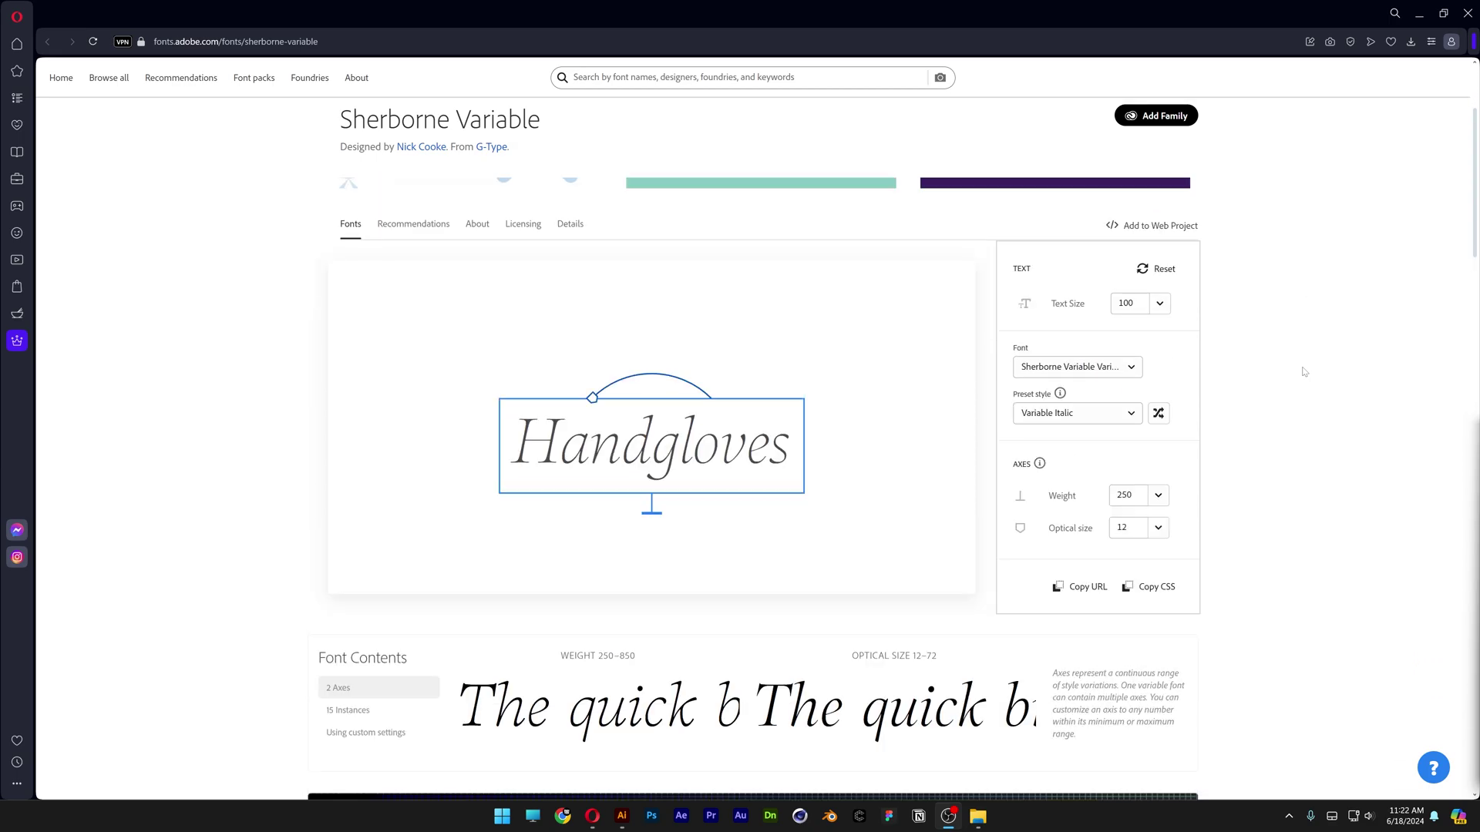
left_click_drag(569, 562, 568, 759)
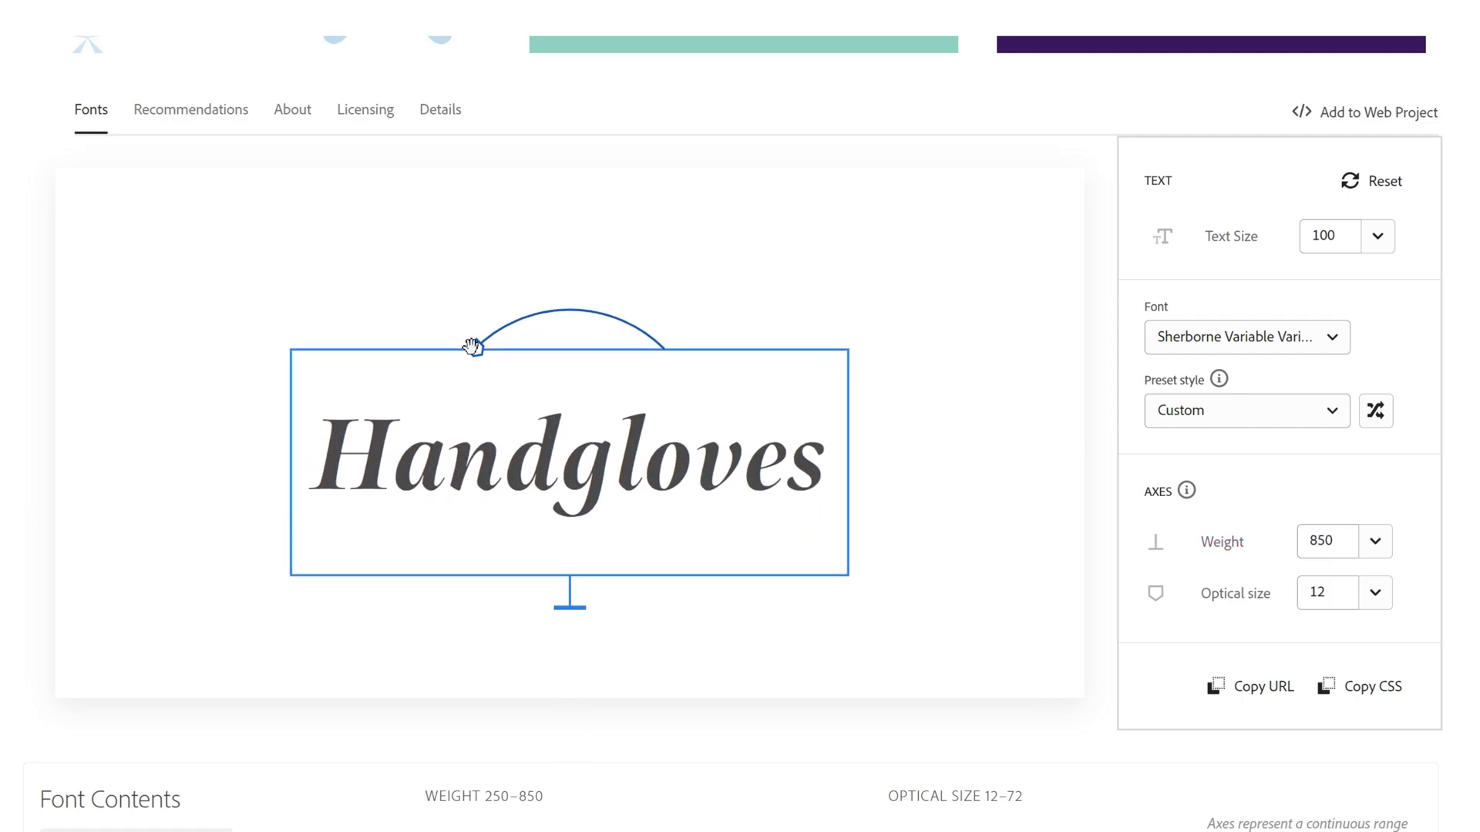
left_click_drag(472, 346, 633, 337)
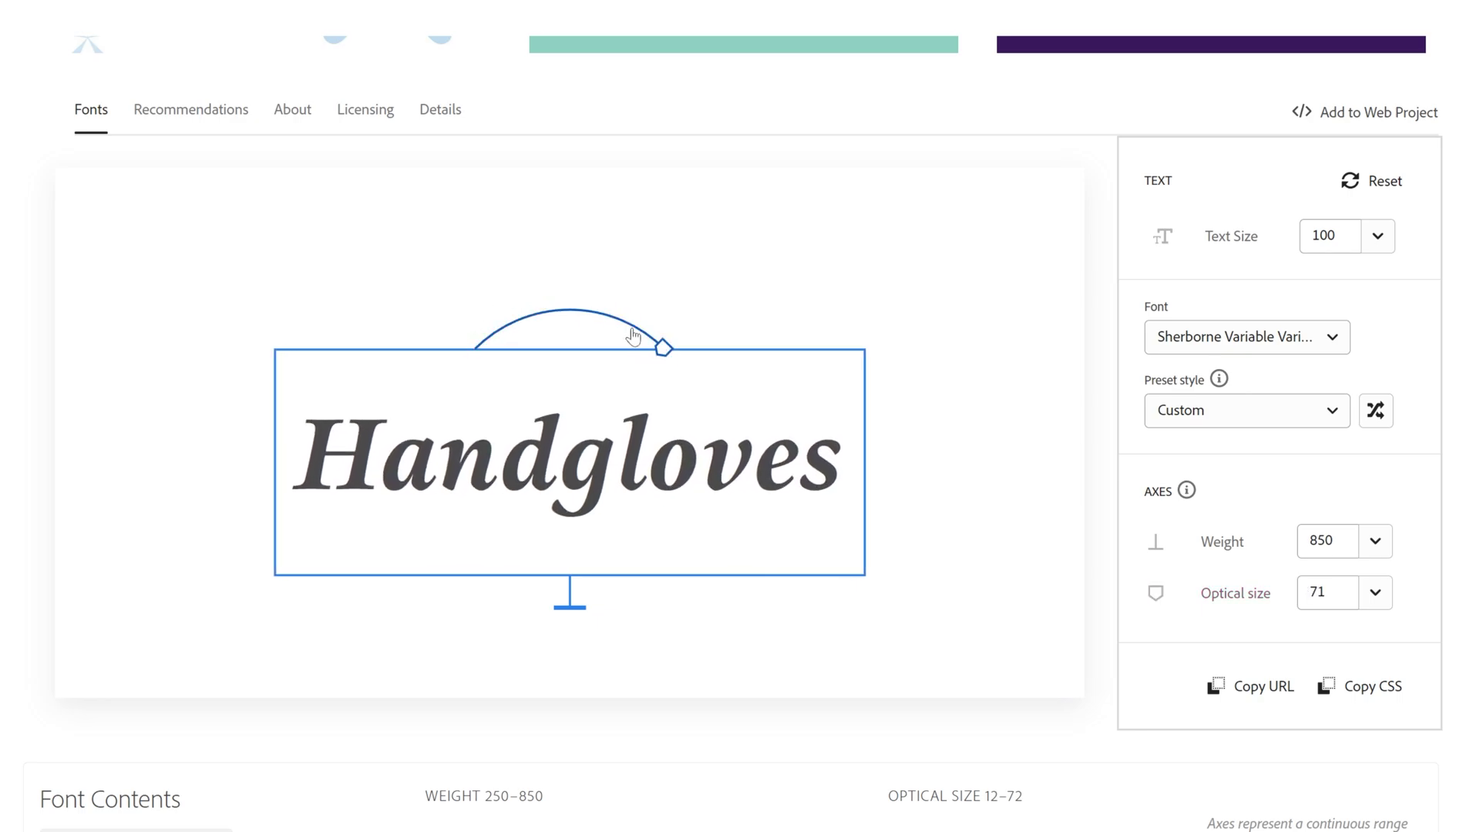
left_click(1375, 593)
mouse_move(1421, 625)
left_mouse_down()
mouse_move(1331, 630)
mouse_move(1421, 624)
mouse_move(1354, 625)
mouse_move(1421, 625)
mouse_move(1477, 651)
mouse_move(1335, 628)
mouse_move(1427, 623)
left_mouse_up()
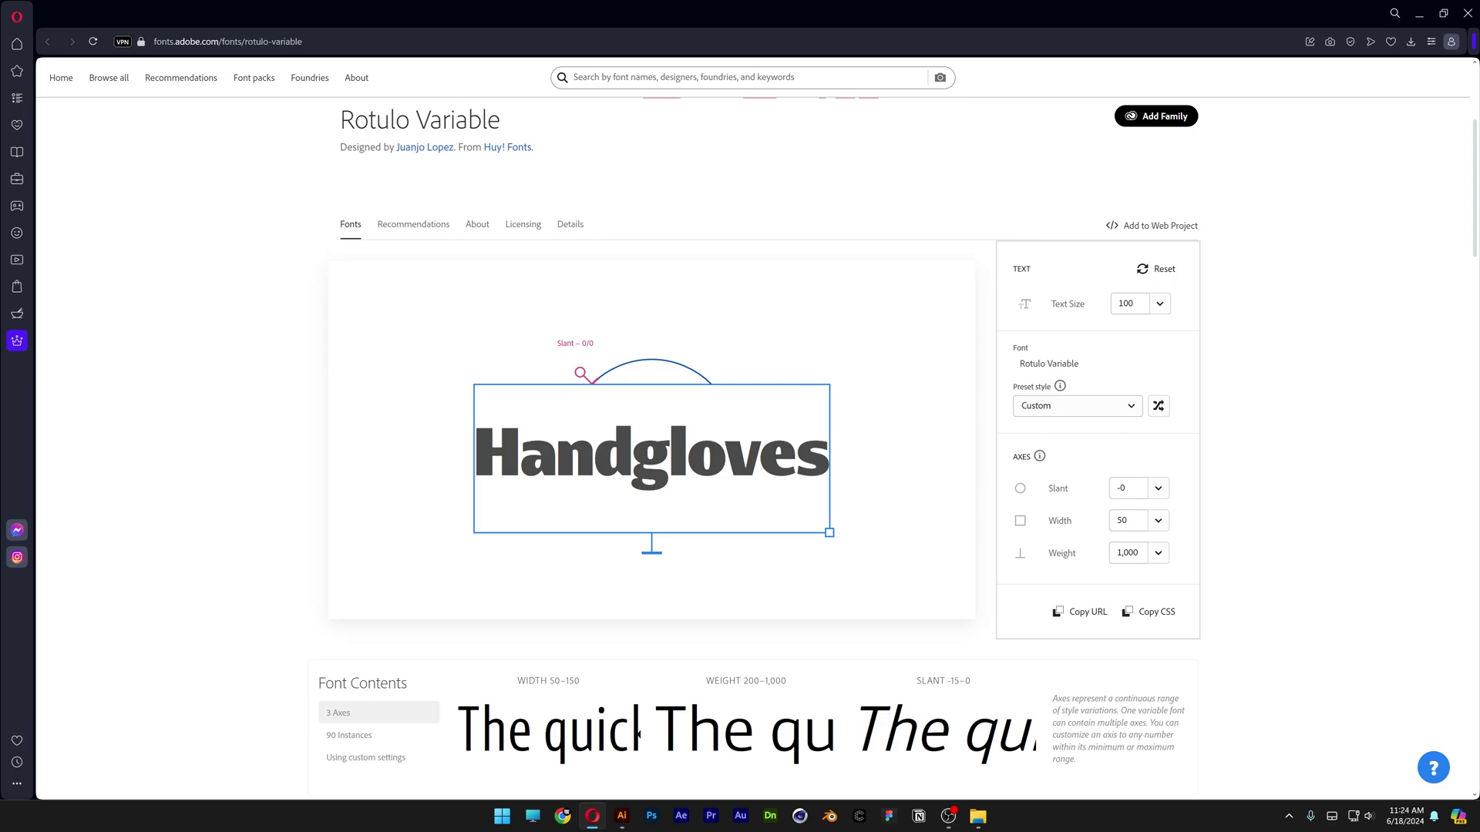
Swing Rotulo Variable's slant to -15 and back to 0, then widen it toward 150.
left_click(1157, 488)
left_click_drag(1196, 508, 1141, 513)
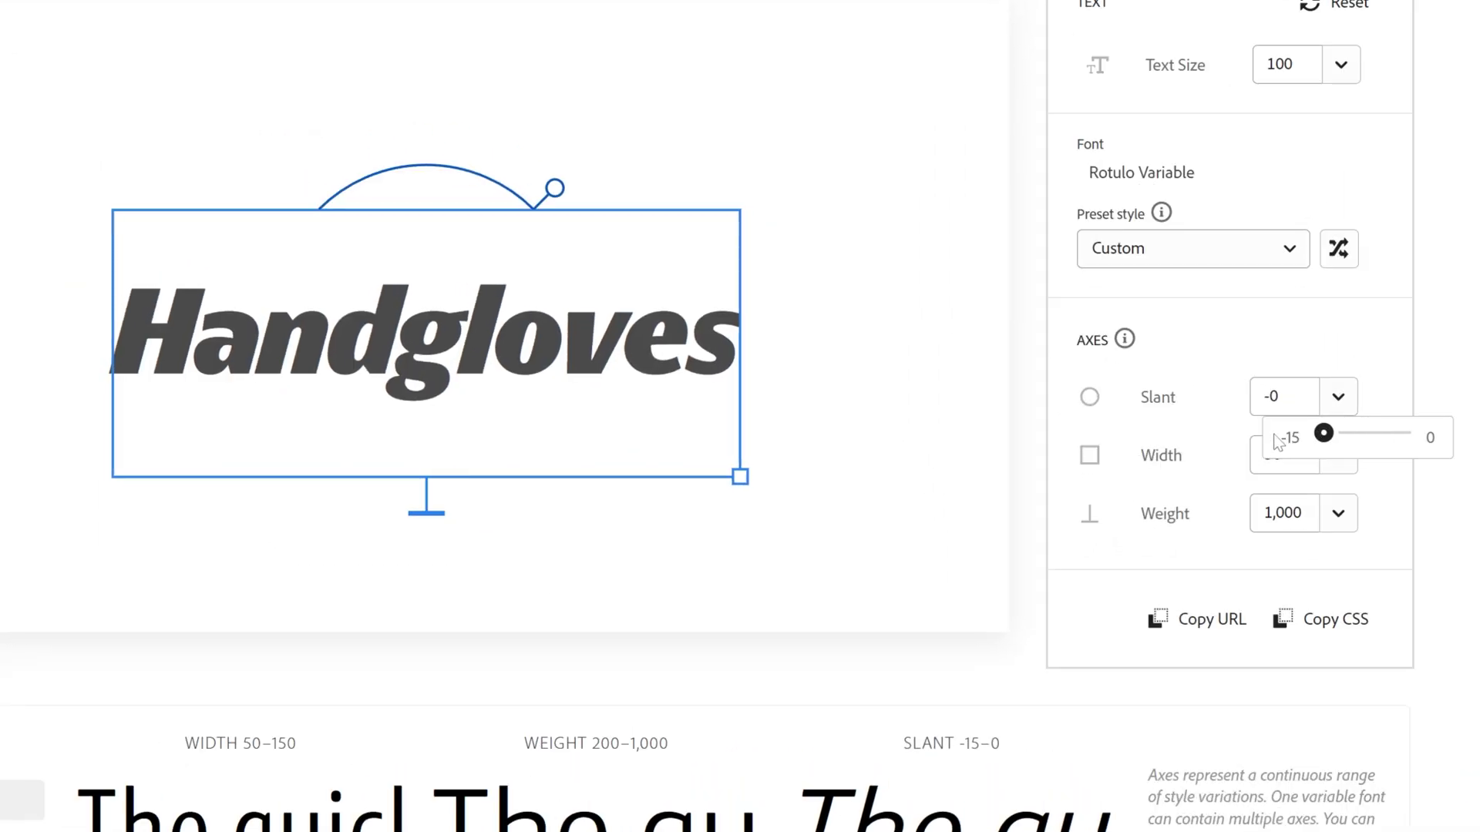
left_click_drag(1287, 443, 1464, 439)
left_click(1337, 456)
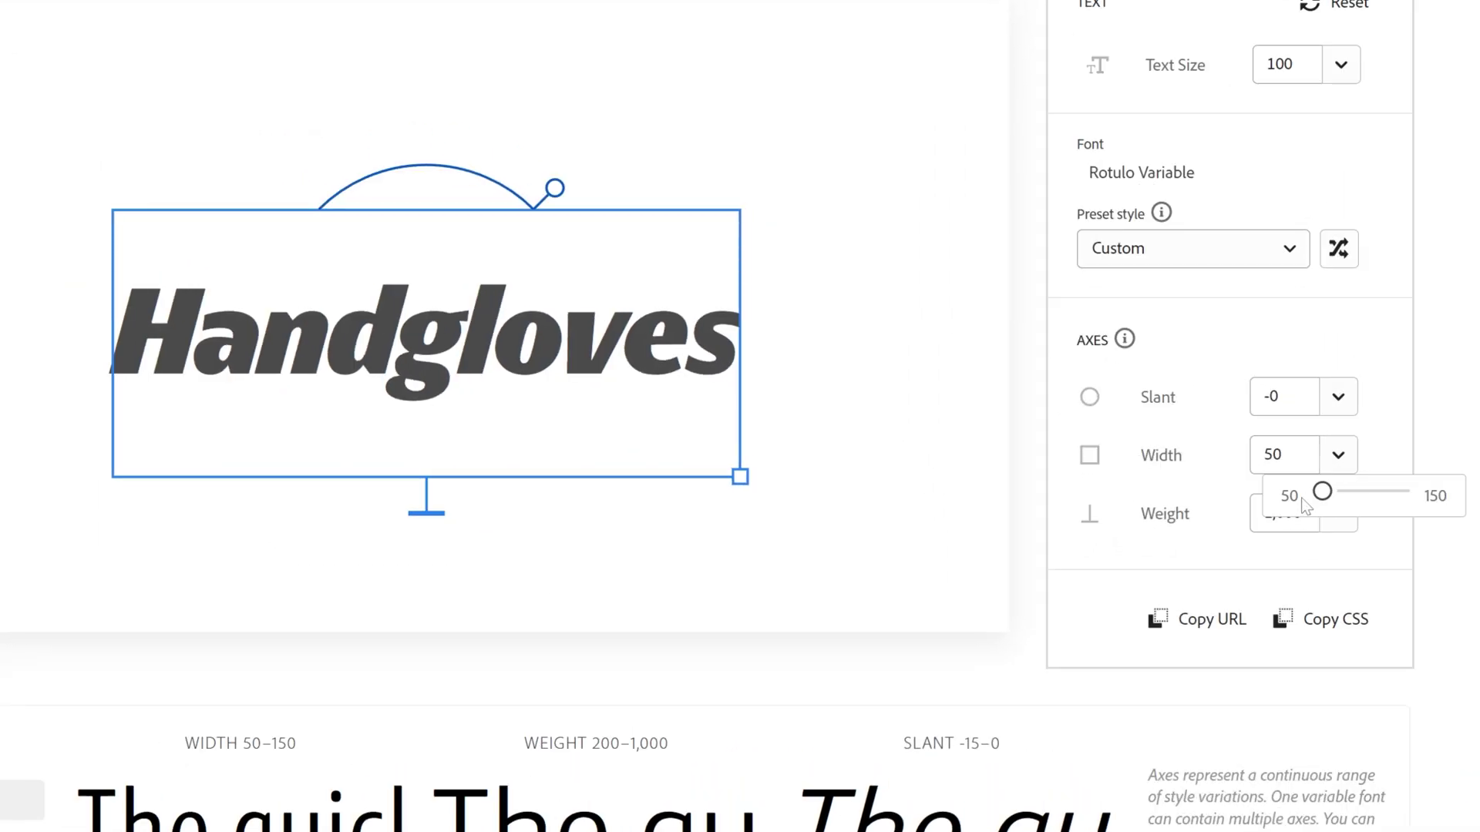
left_click_drag(1321, 497, 1393, 493)
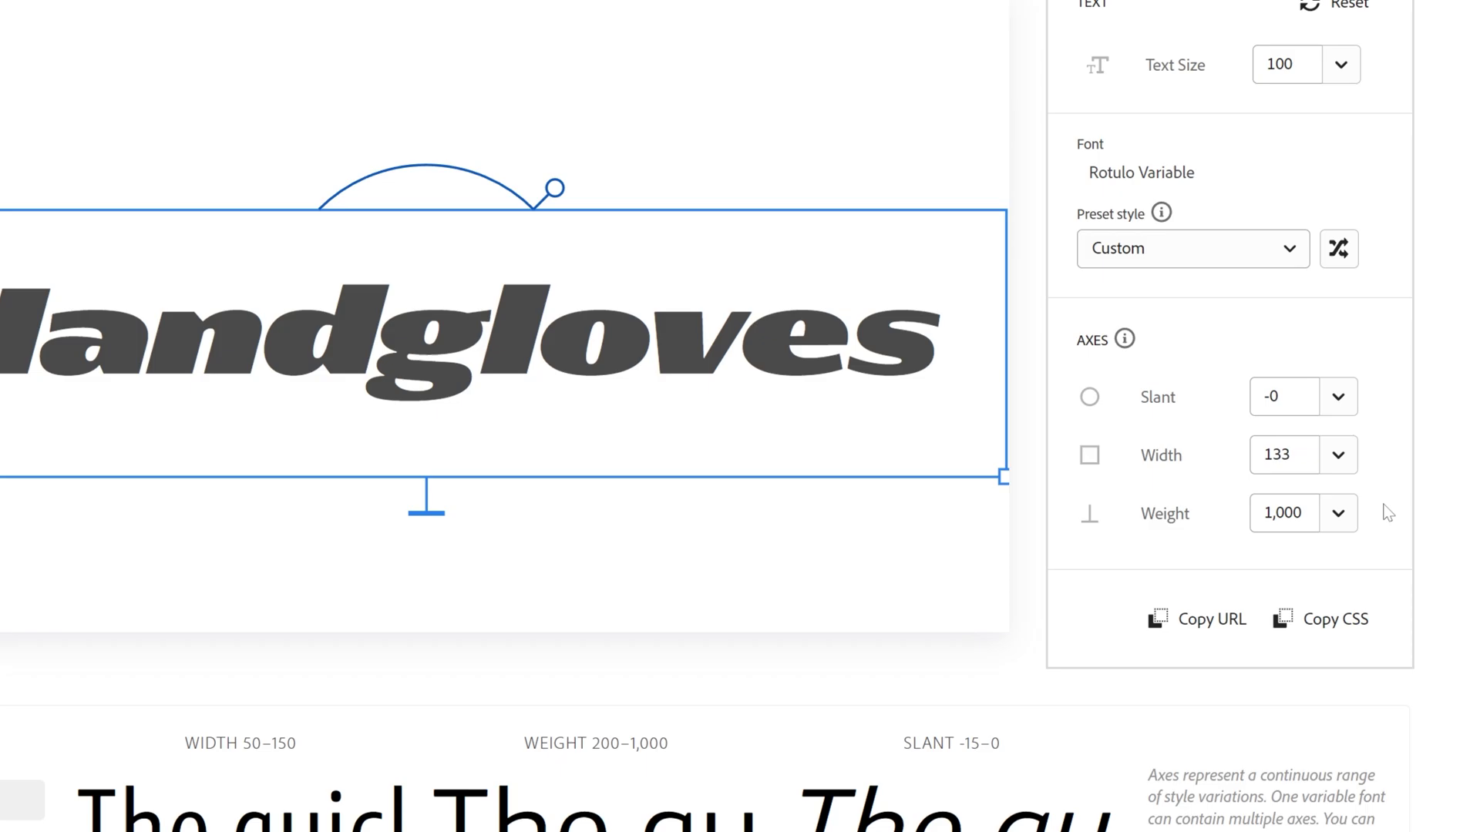
Lower Rotulo Variable's weight, then thin Deuterium Variable's preview to weight 743.
left_click(1338, 513)
left_click_drag(1403, 552, 1441, 565)
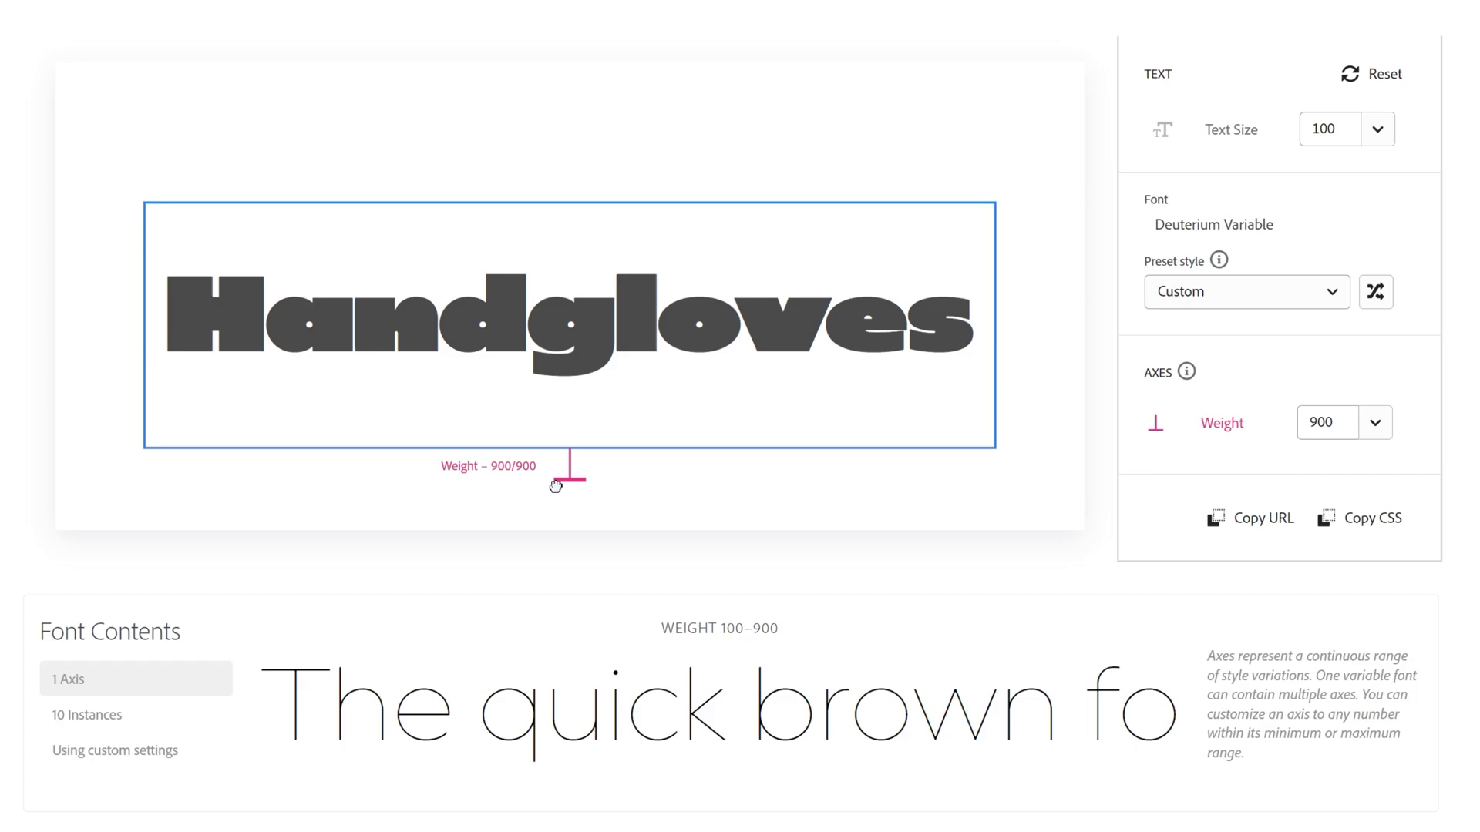
left_click_drag(556, 487, 548, 515)
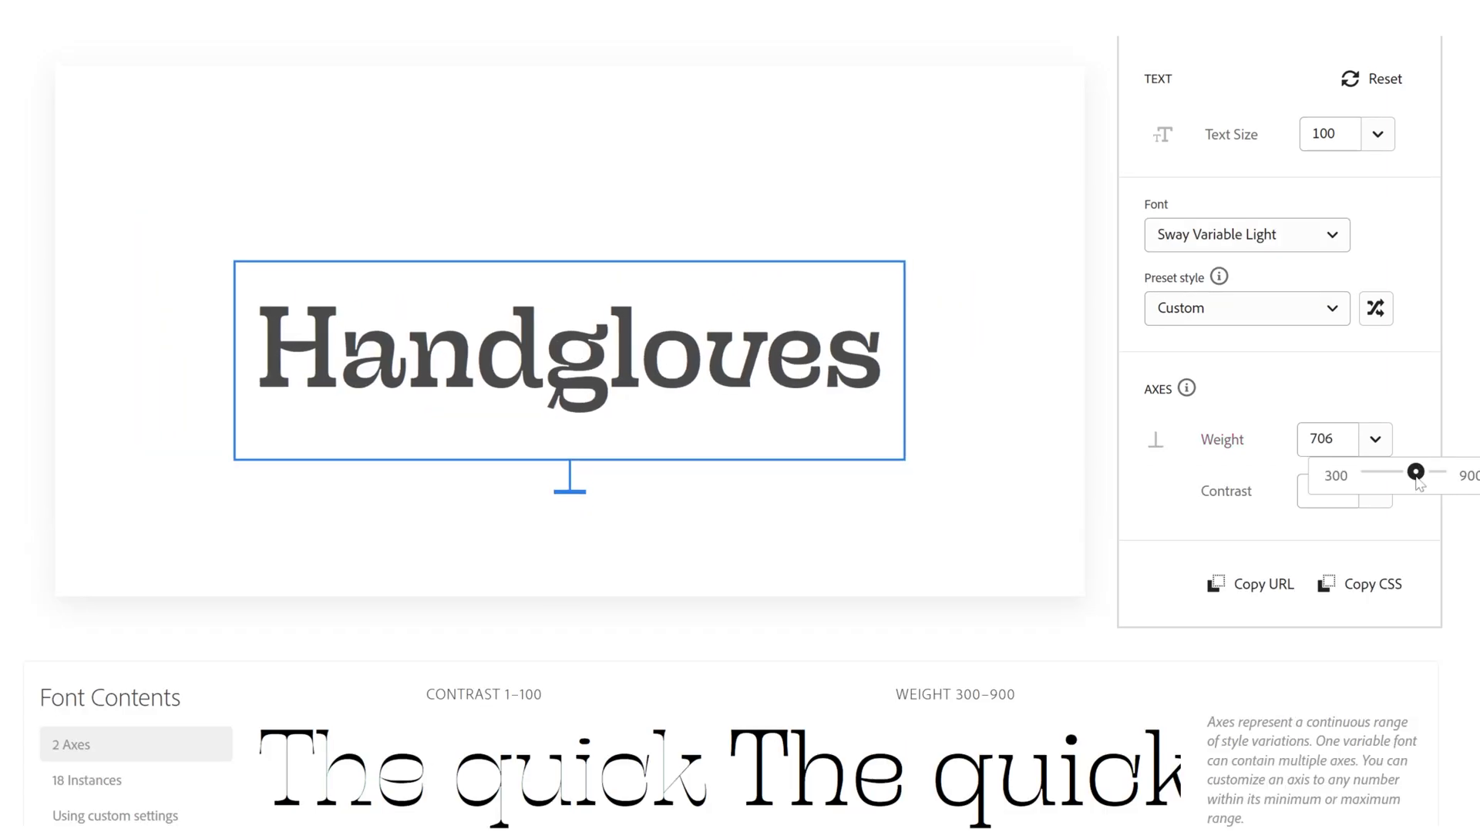
Raise Gyst Variable's weight to 700 and sweep Fit Variable's width between 100 and 3,600.
mouse_move(1413, 472)
left_mouse_down()
mouse_move(1353, 482)
mouse_move(1445, 474)
mouse_move(1338, 477)
mouse_move(1420, 473)
left_mouse_up()
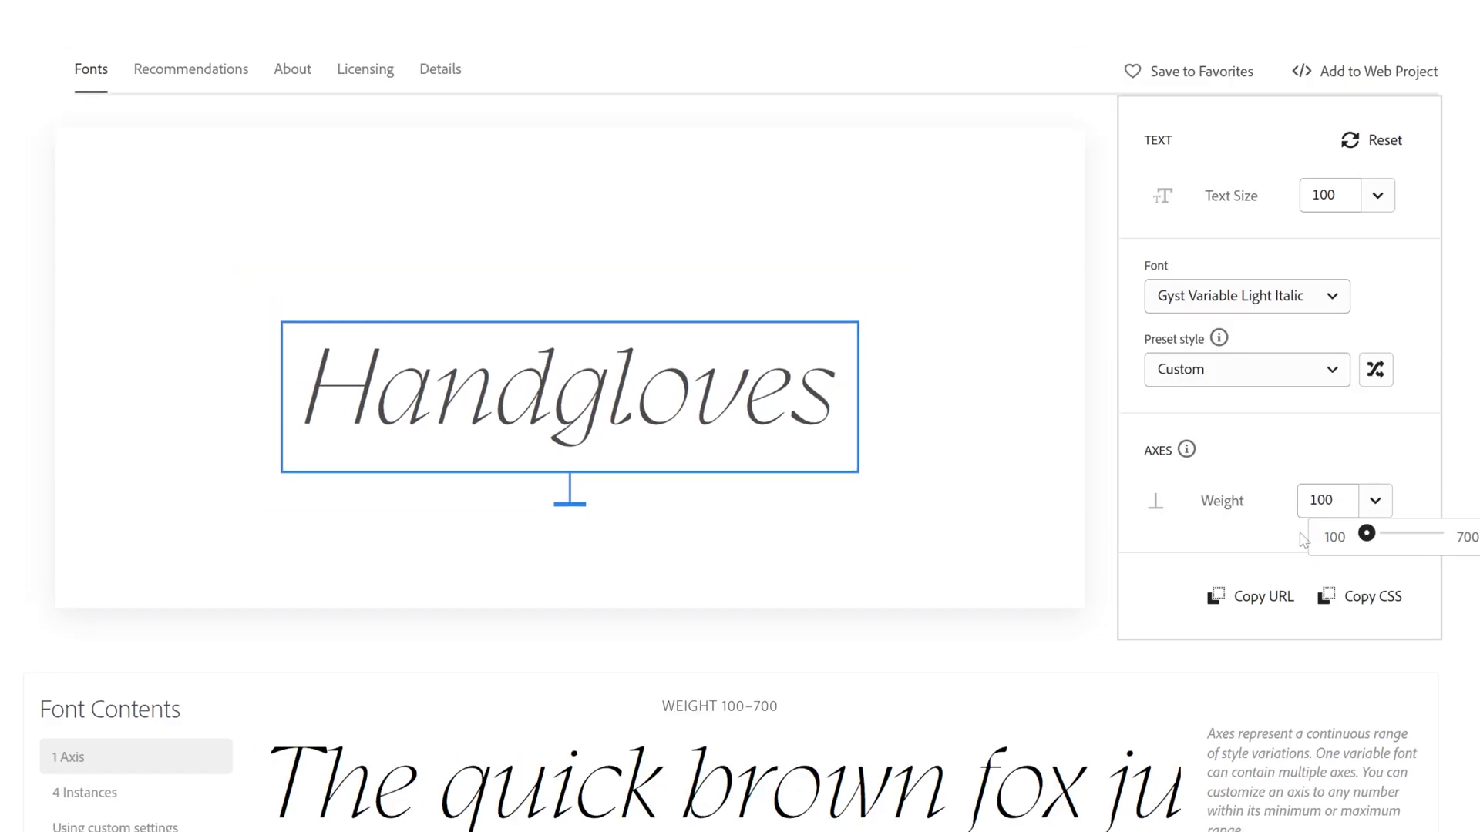
left_click_drag(1366, 533, 1473, 543)
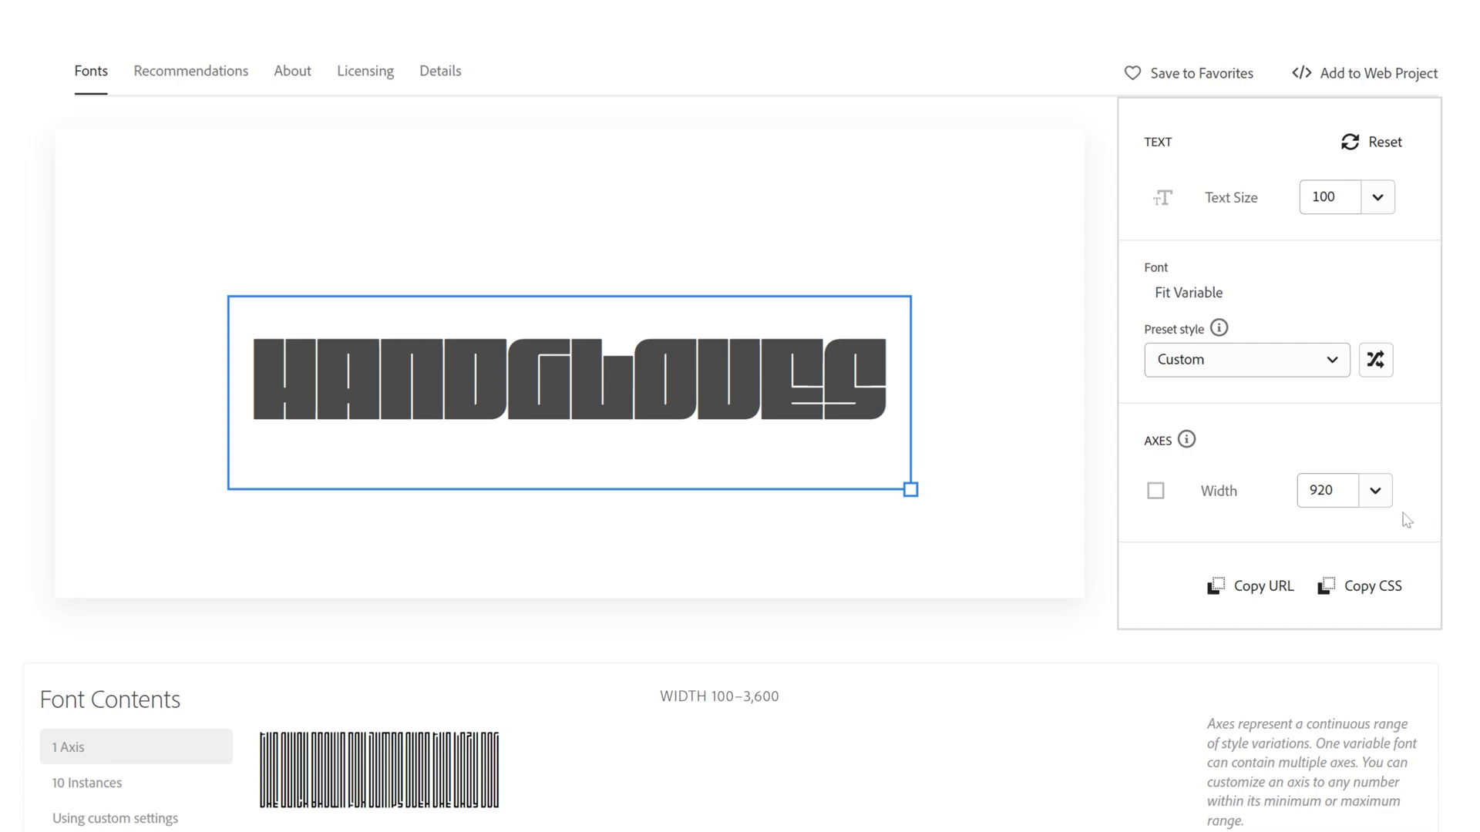
left_click(1375, 490)
left_click_drag(1387, 524, 1458, 532)
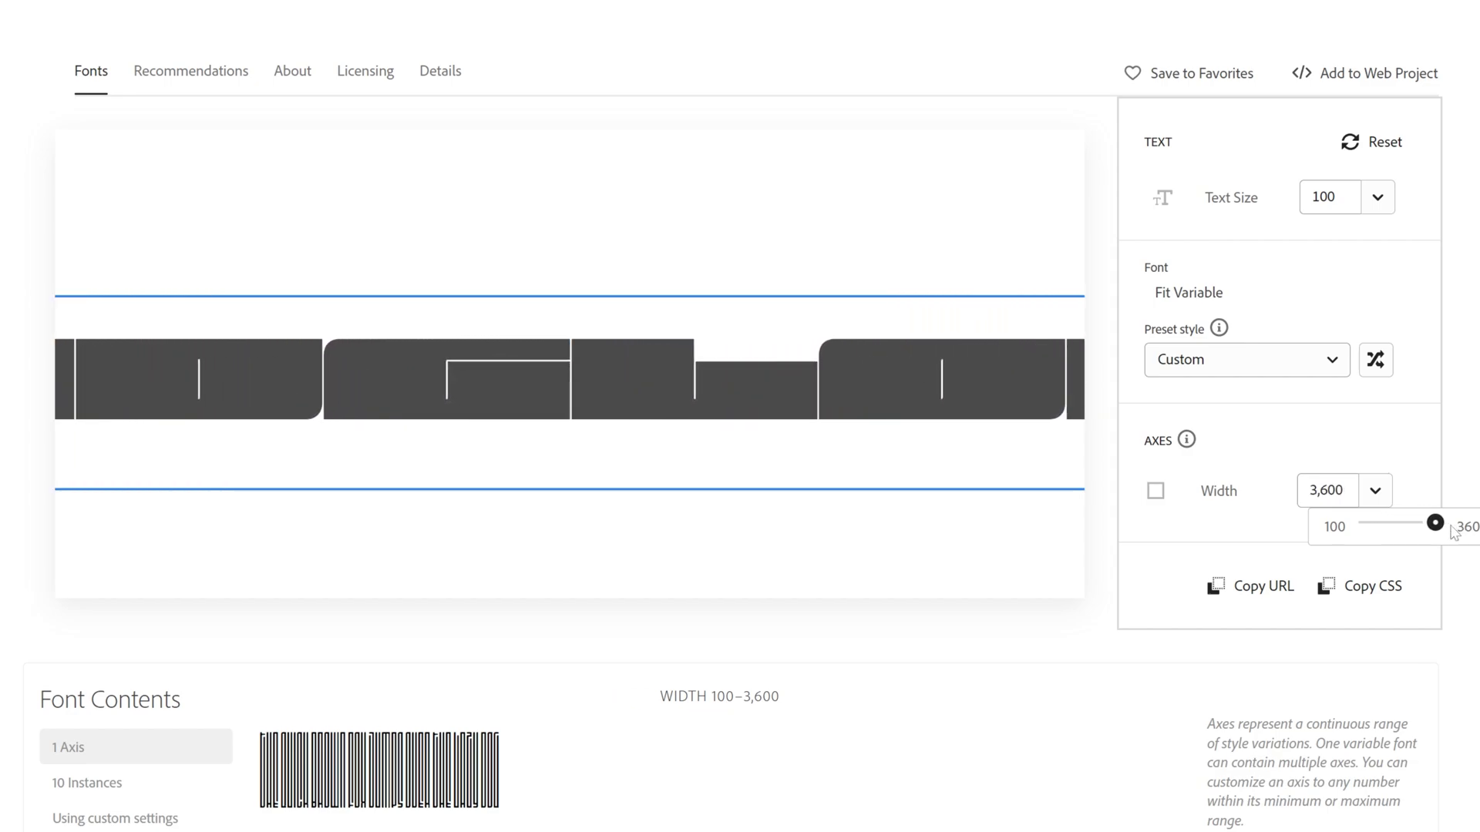
left_click_drag(1453, 532, 1386, 533)
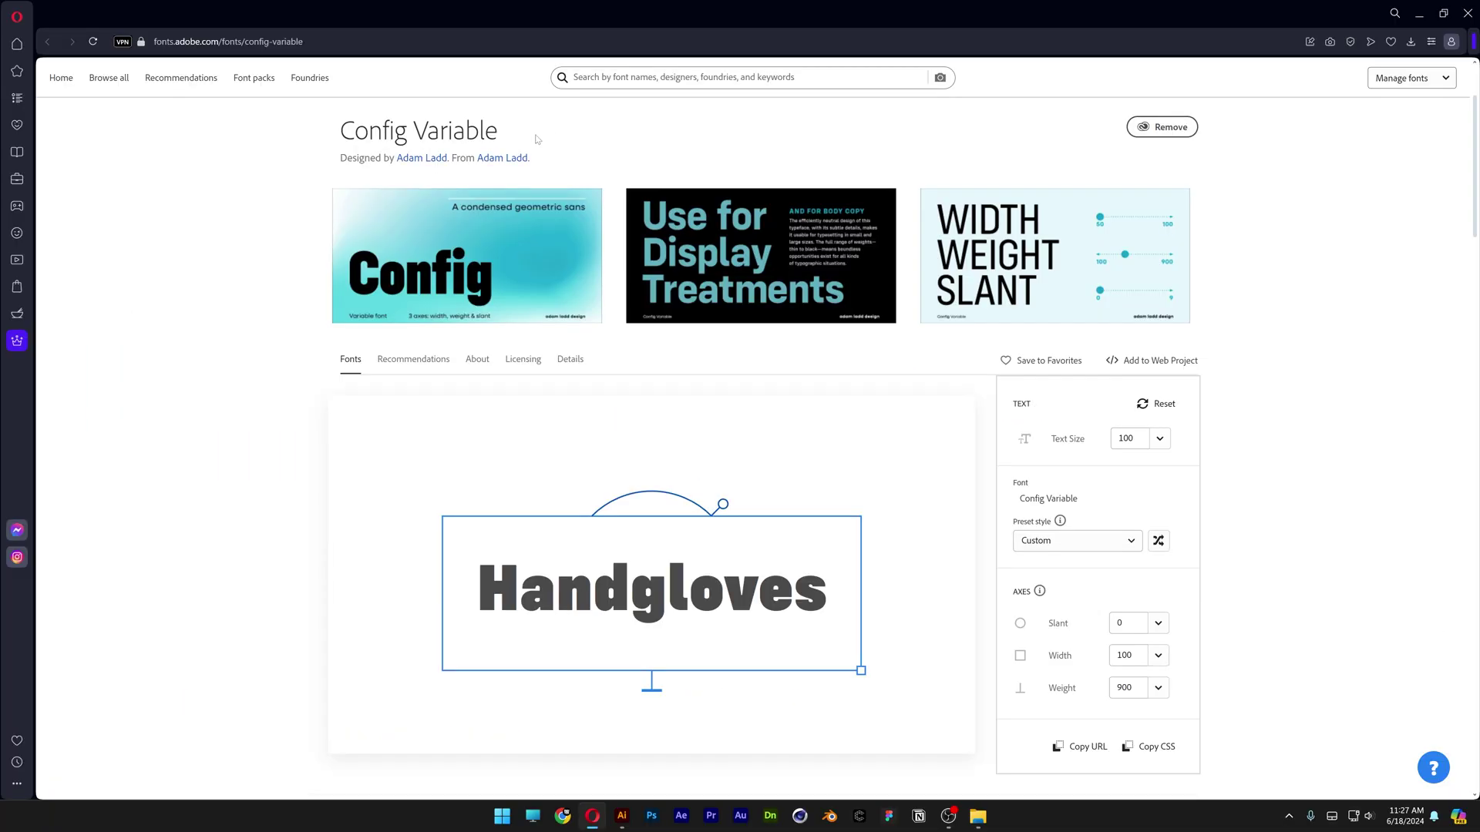
Scroll the Config Variable page and adjust its Handgloves sample's slant.
left_click_drag(339, 131, 578, 142)
scroll(579, 142, "down", 2)
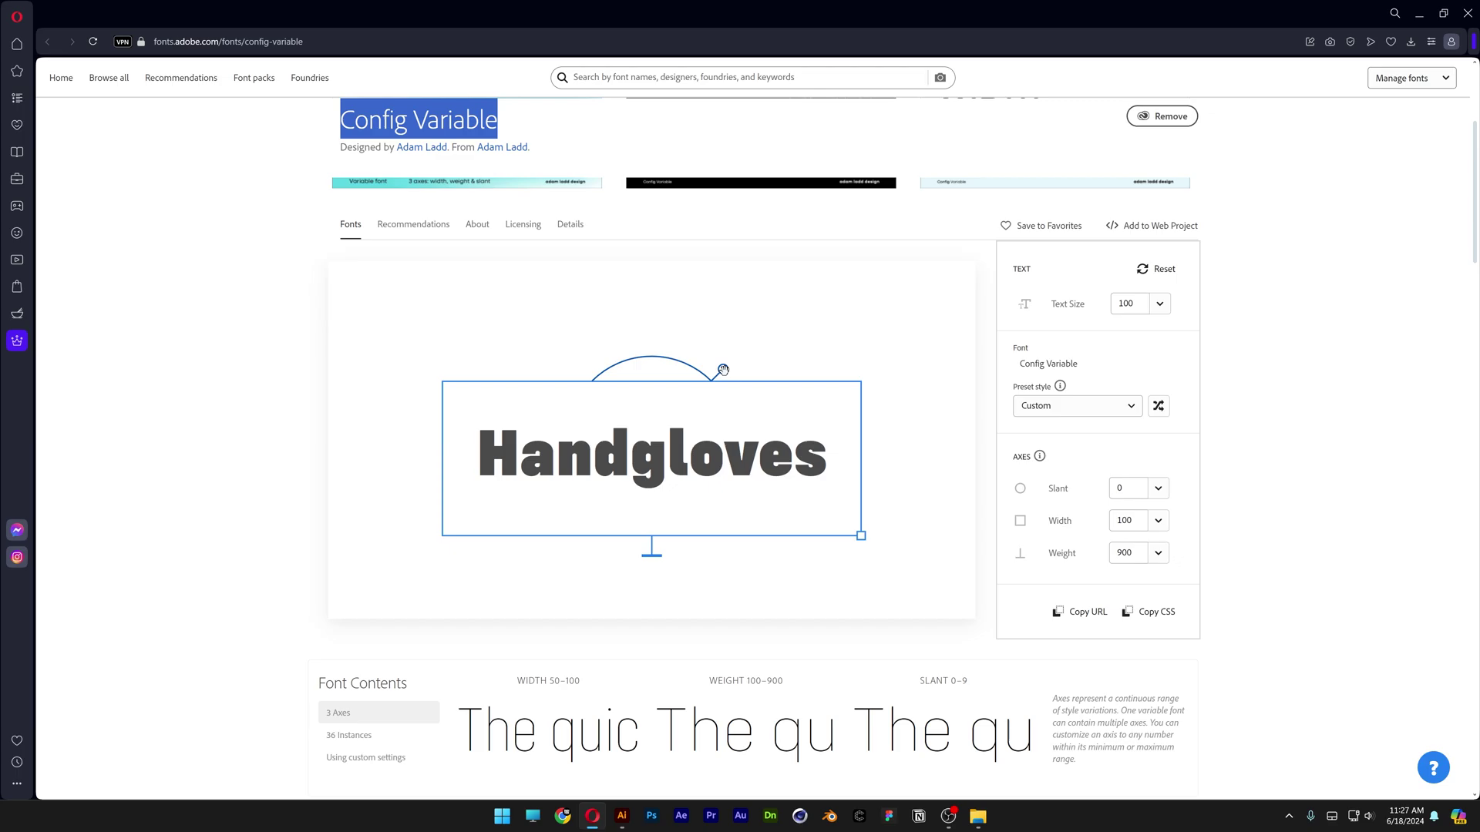
left_click_drag(723, 370, 663, 344)
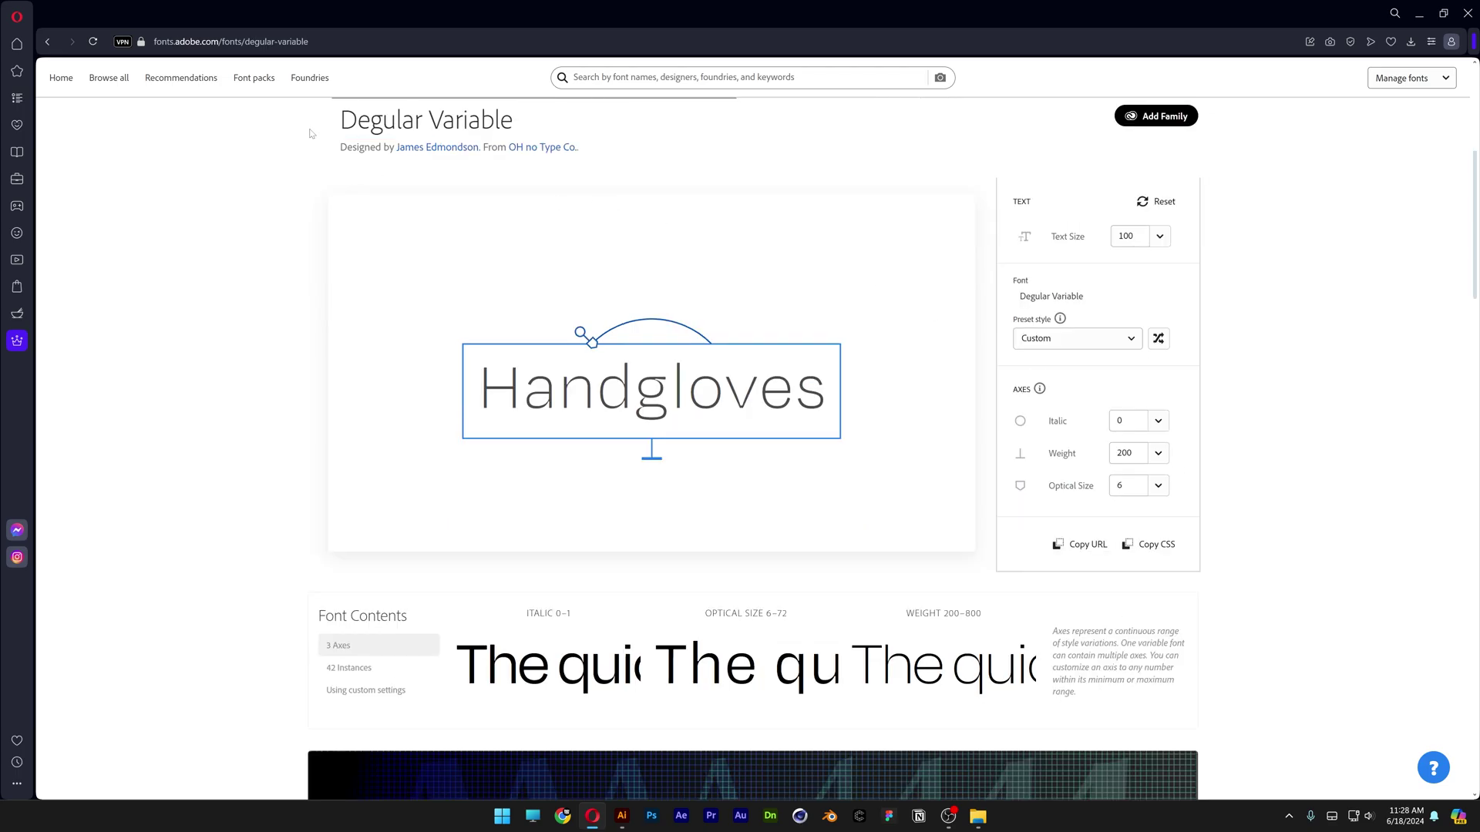
Go to Degular Variable and set its Handgloves preview to Italic 1.
left_click_drag(311, 133, 529, 131)
left_click(652, 148)
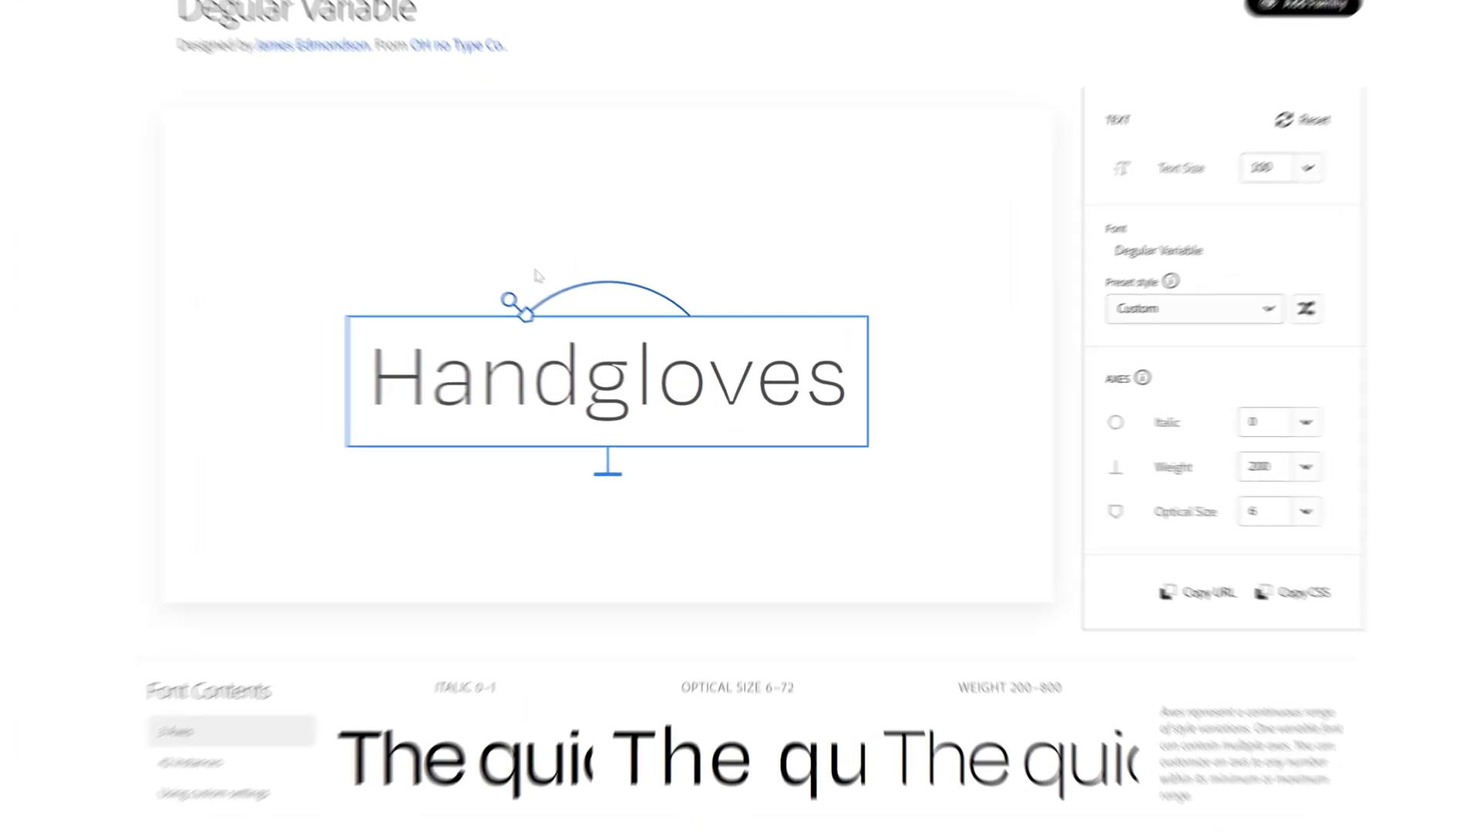
left_click_drag(456, 281, 508, 293)
left_click(561, 287)
left_click(562, 285)
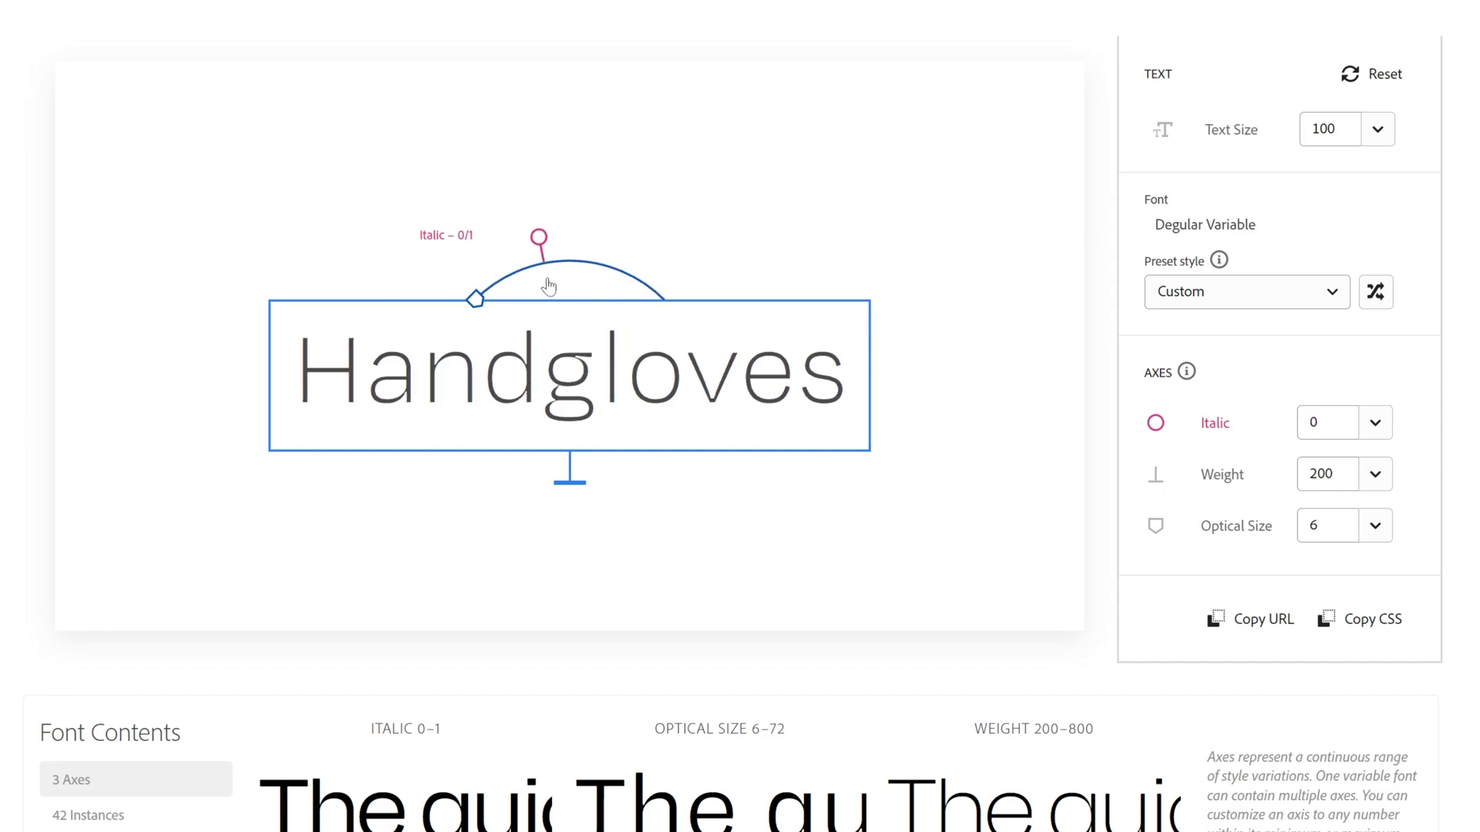
left_click(568, 287)
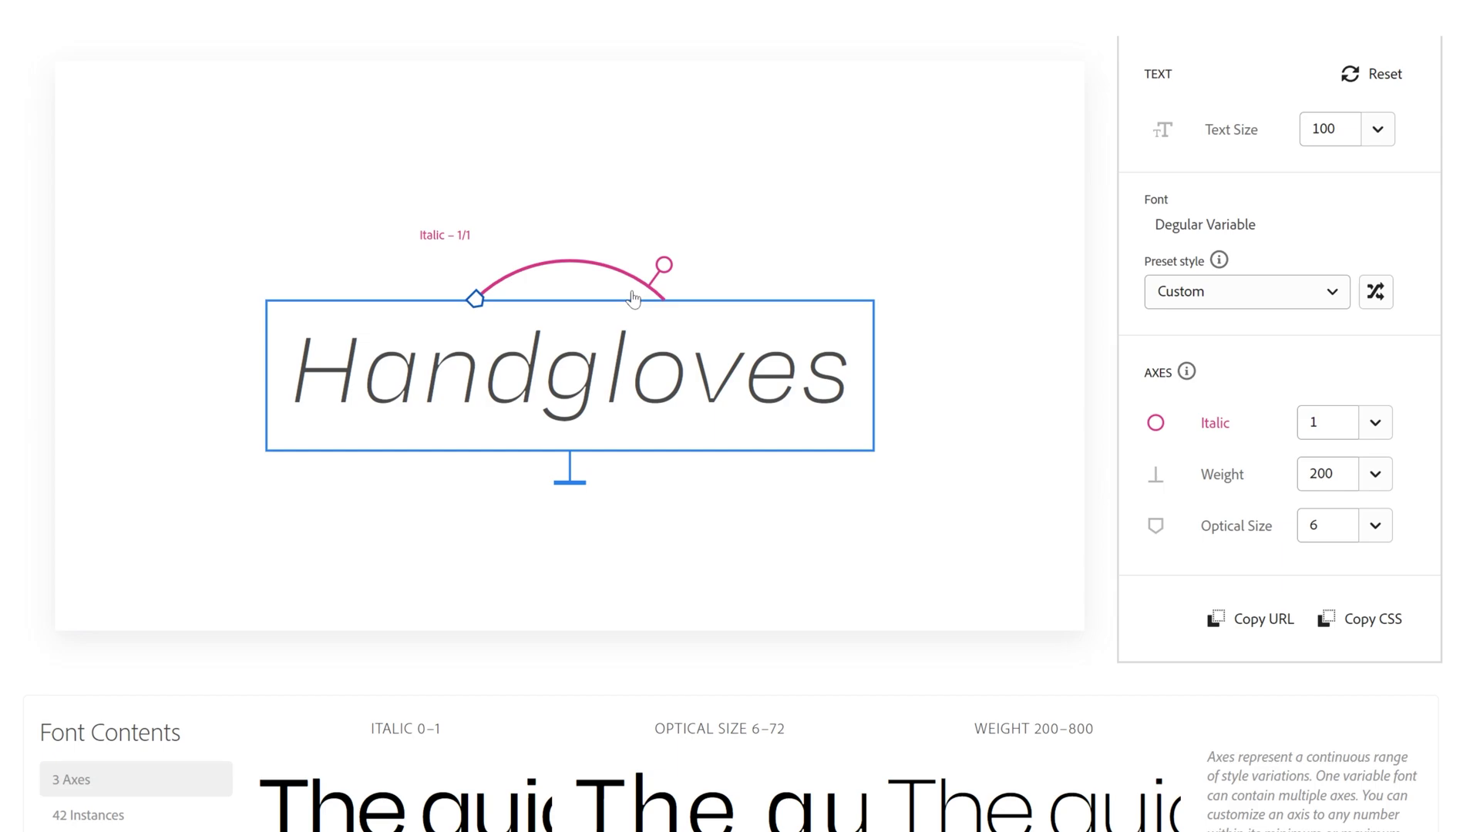
Drag Degular's Optical Size arc handle to 57 and its Weight handle to 800.
left_click_drag(476, 298, 625, 272)
left_click_drag(569, 479, 625, 681)
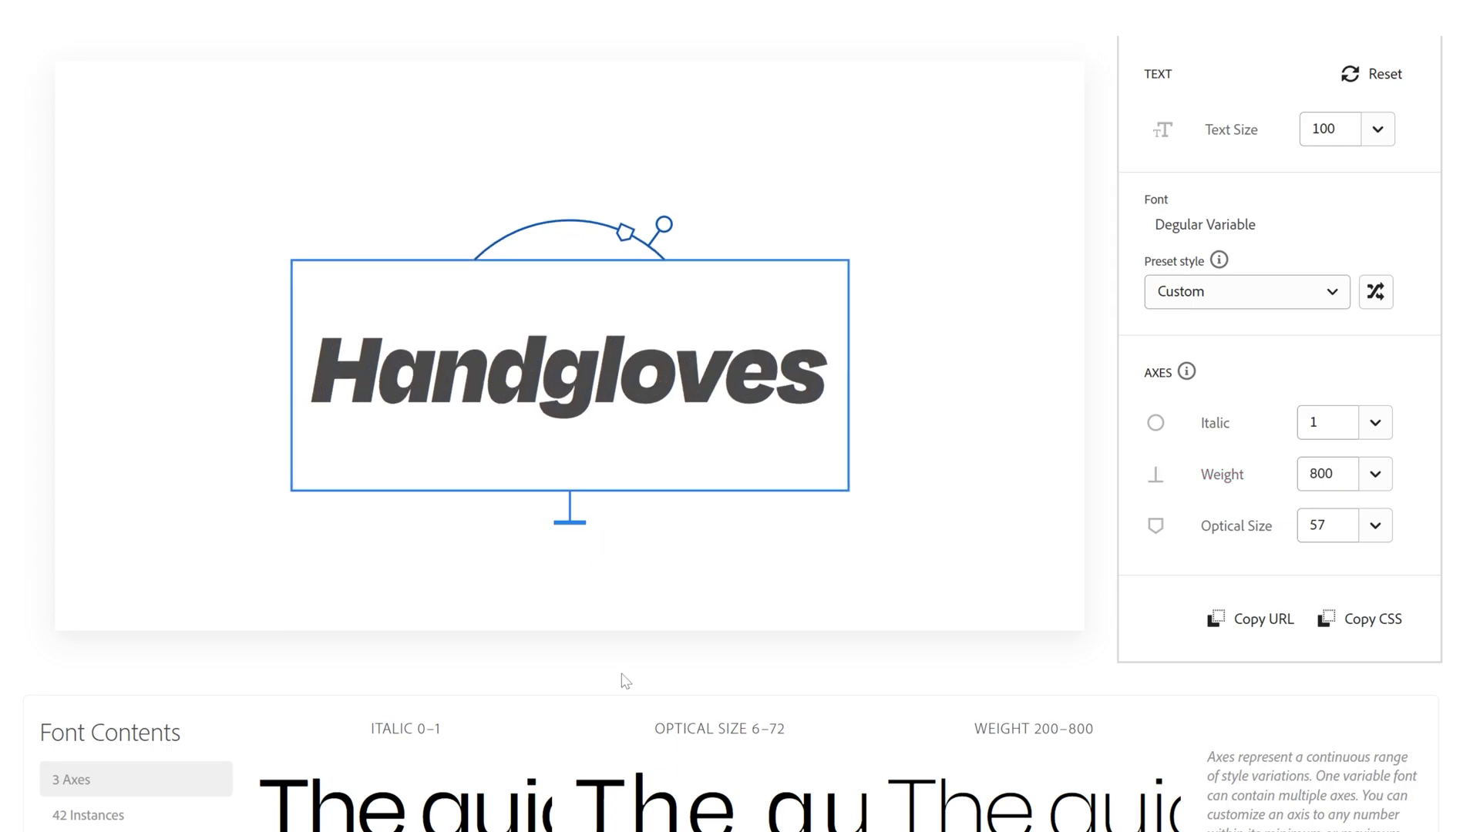